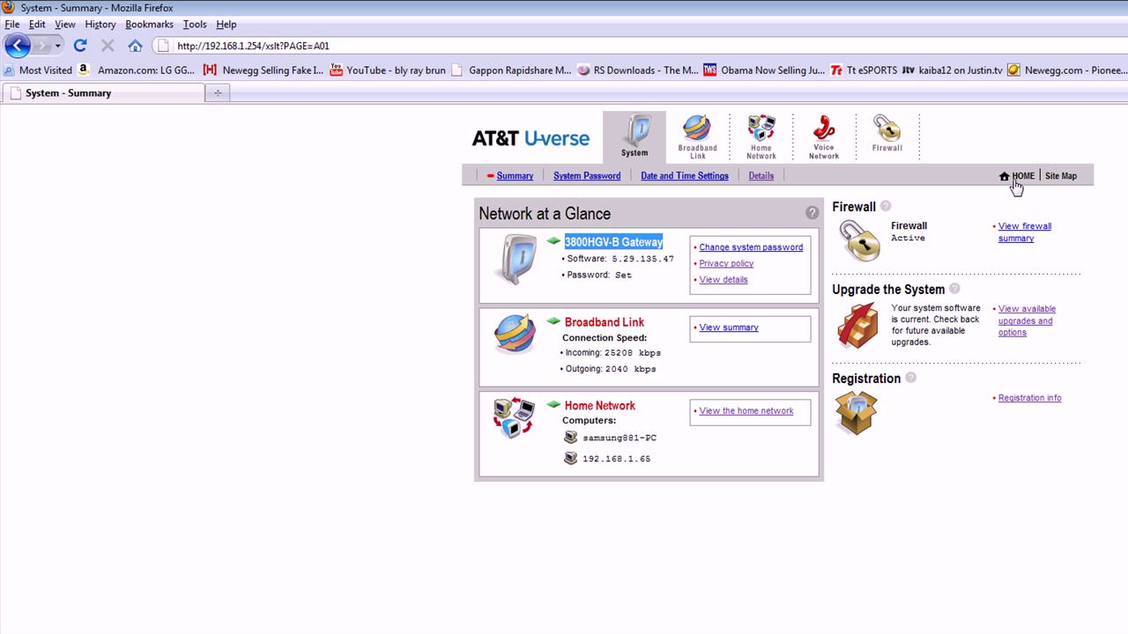
Show the Firewall view's detailed table of each allowed application's protocol and port numbers.
click(888, 141)
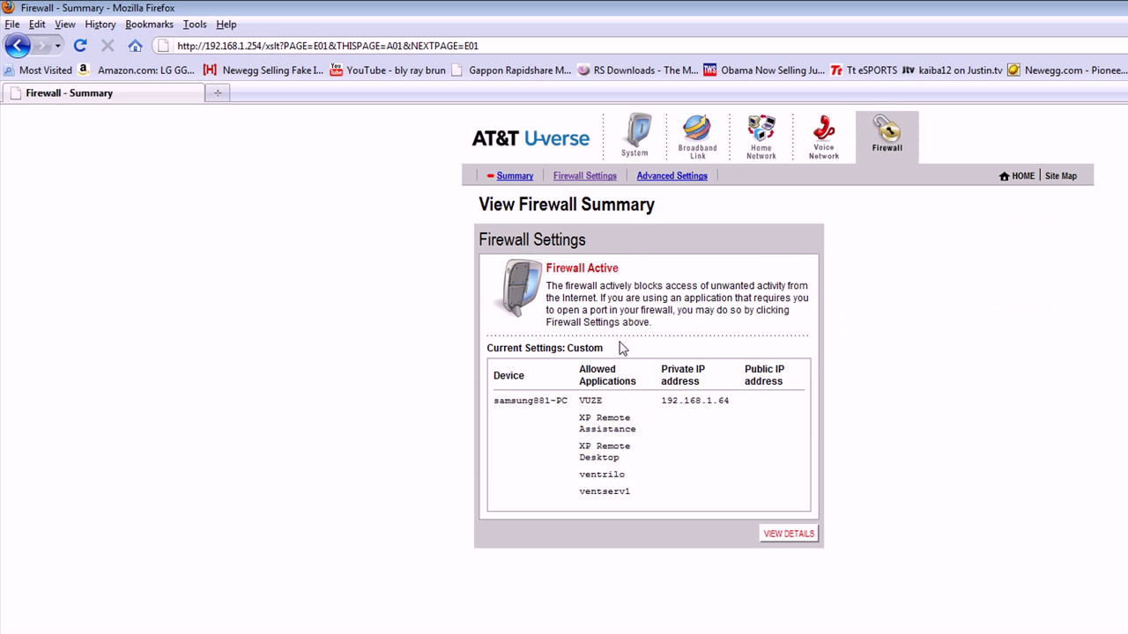
click(789, 536)
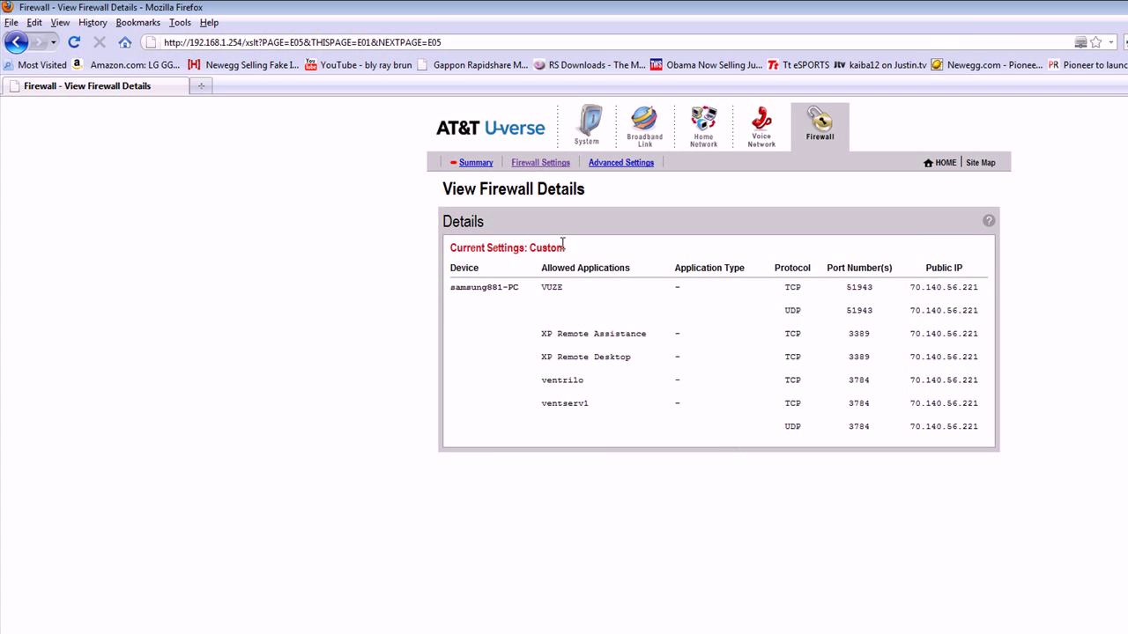
In Firewall Settings, remove VUZE and XP Remote Assistance from samsung881-PC's hosted applications.
click(540, 163)
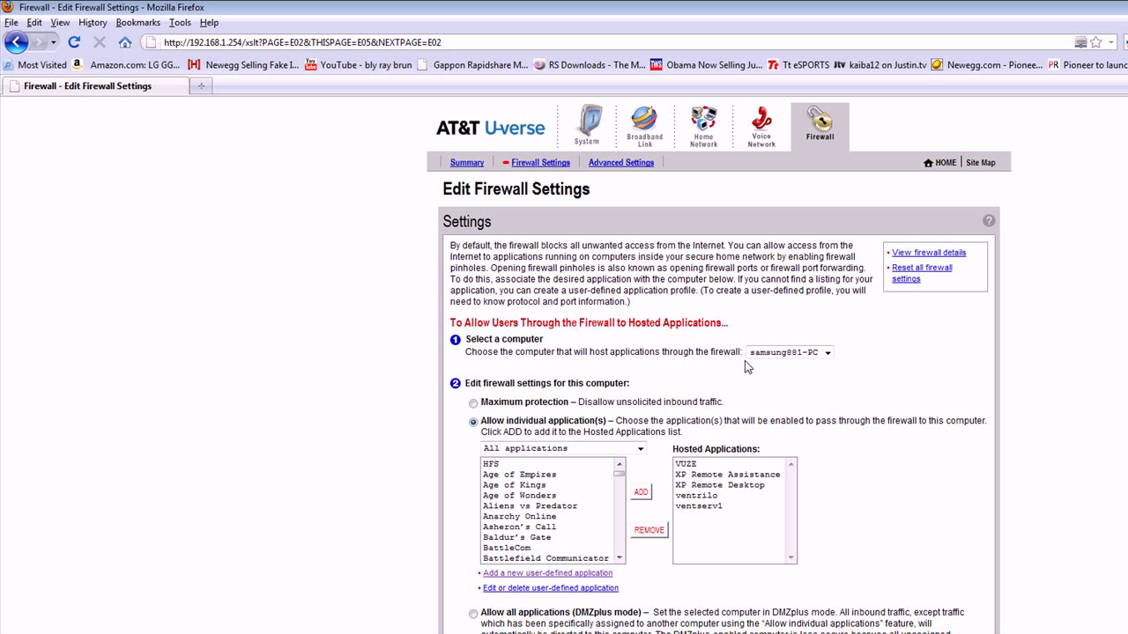
click(697, 464)
click(651, 533)
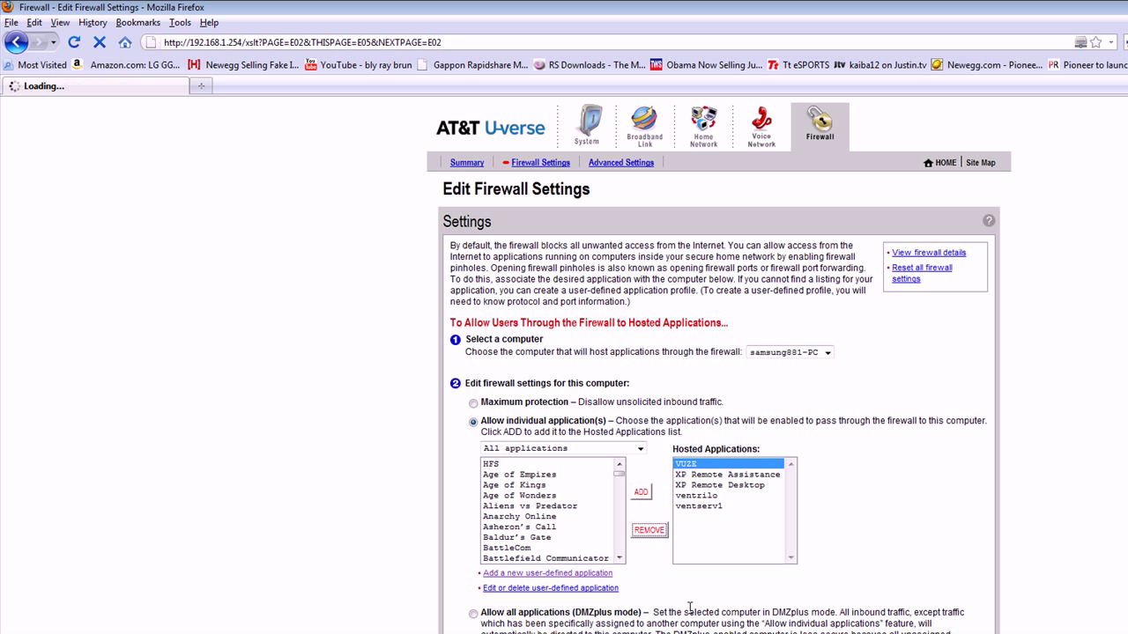
click(715, 467)
click(655, 534)
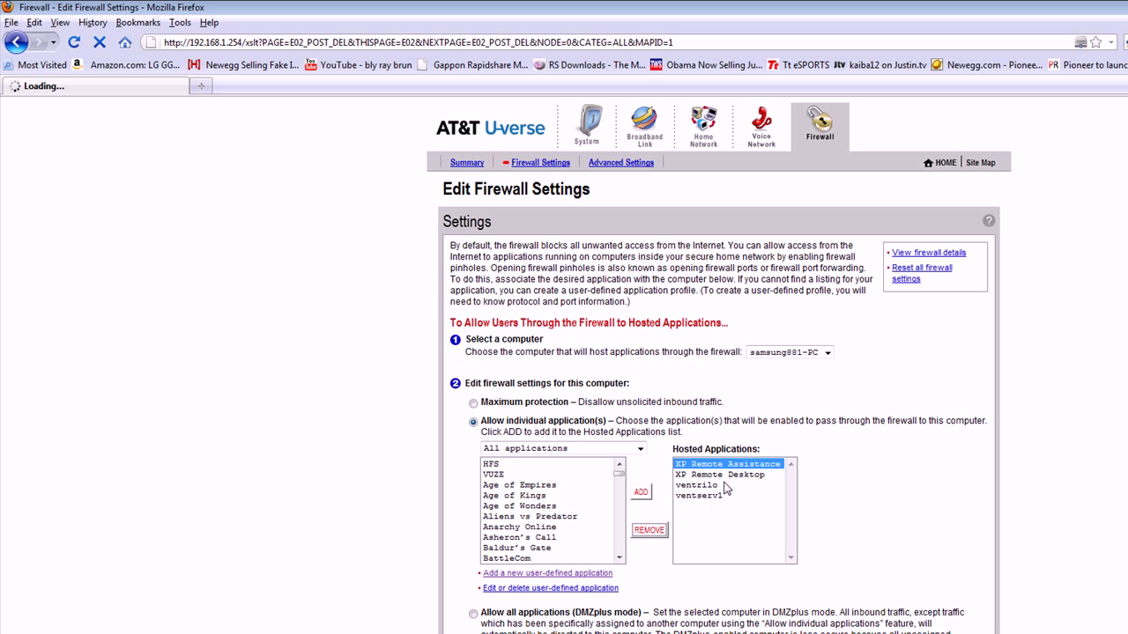
Remove XP Remote Desktop, ventrilo and ventserv1 as well, then open the user-defined application list.
click(721, 465)
click(652, 535)
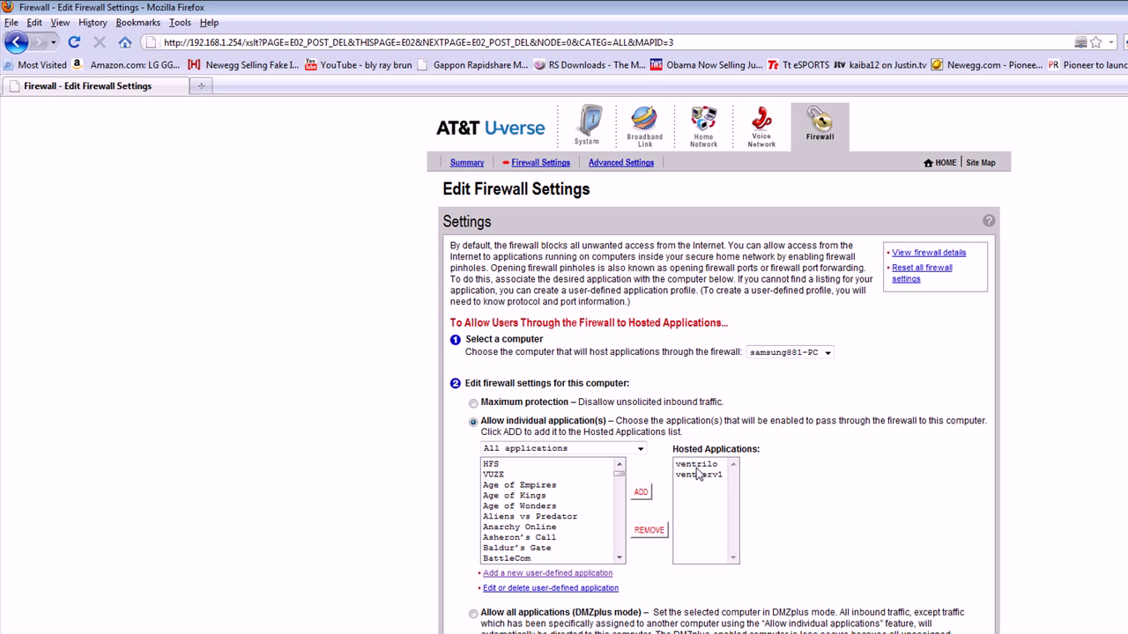
click(696, 464)
click(648, 535)
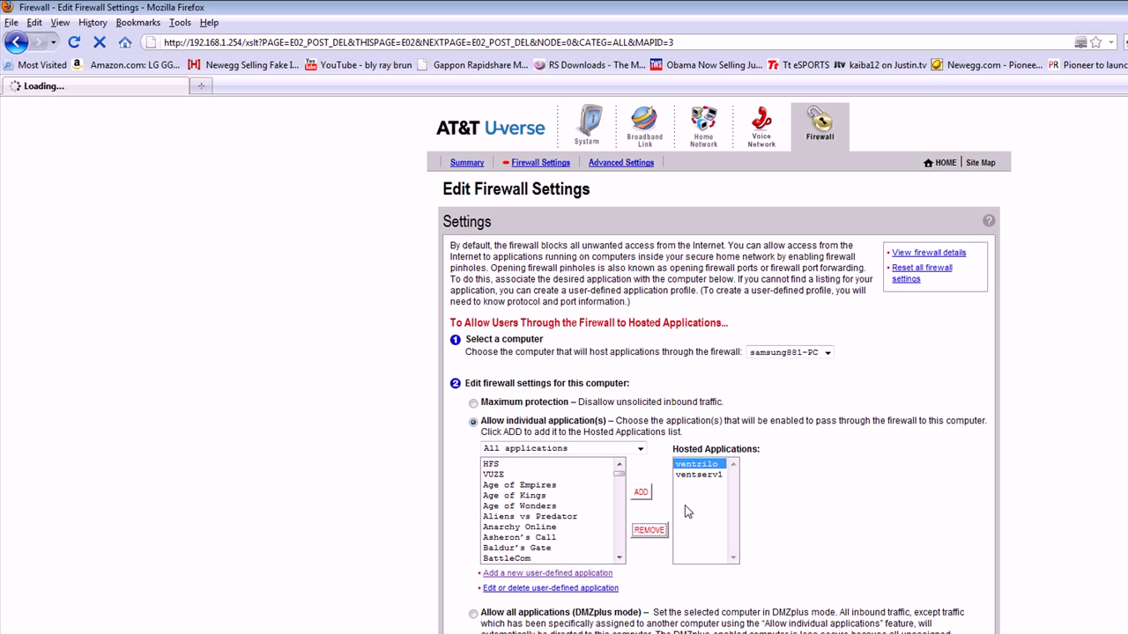
click(697, 465)
click(652, 533)
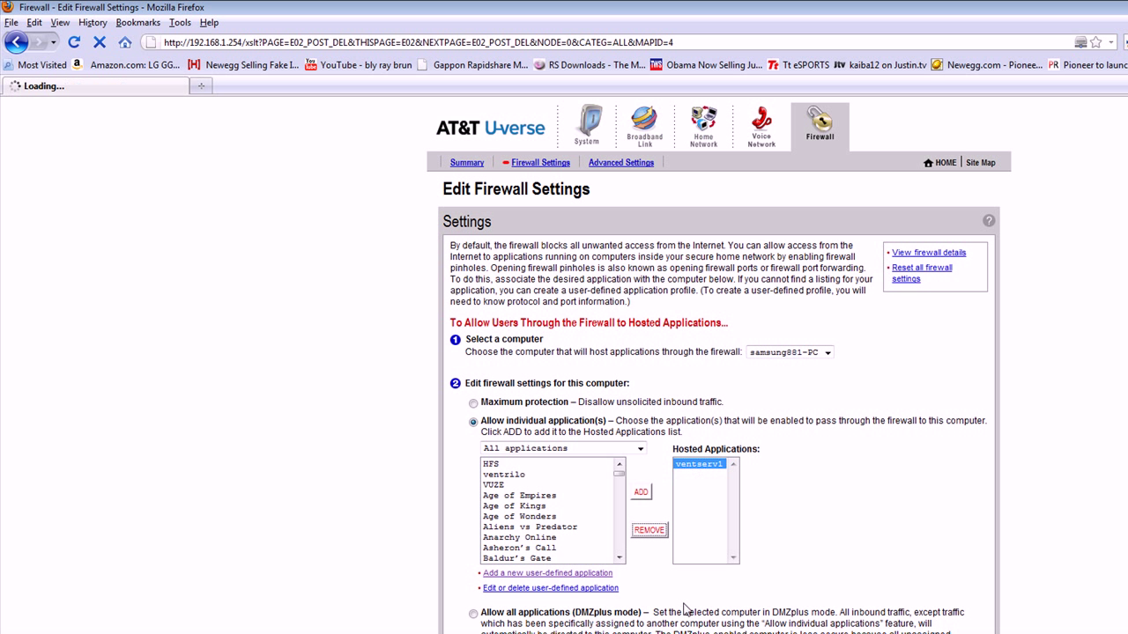
click(514, 588)
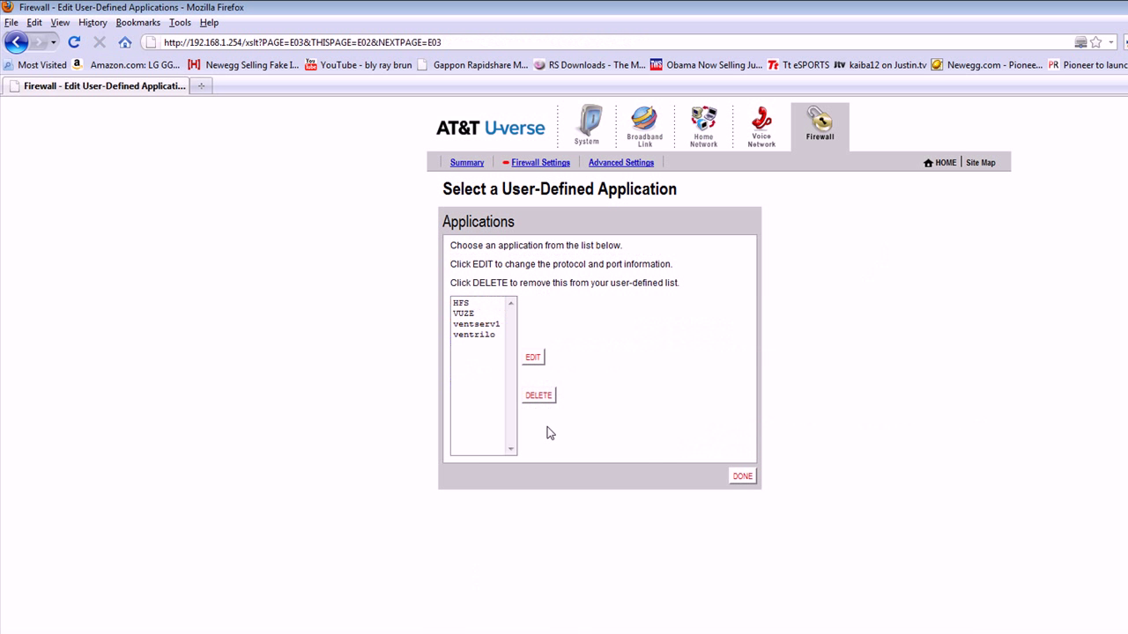
Open HFS's Edit Application page, review its TCP and UDP port 83 definitions, then go back.
click(471, 303)
click(533, 358)
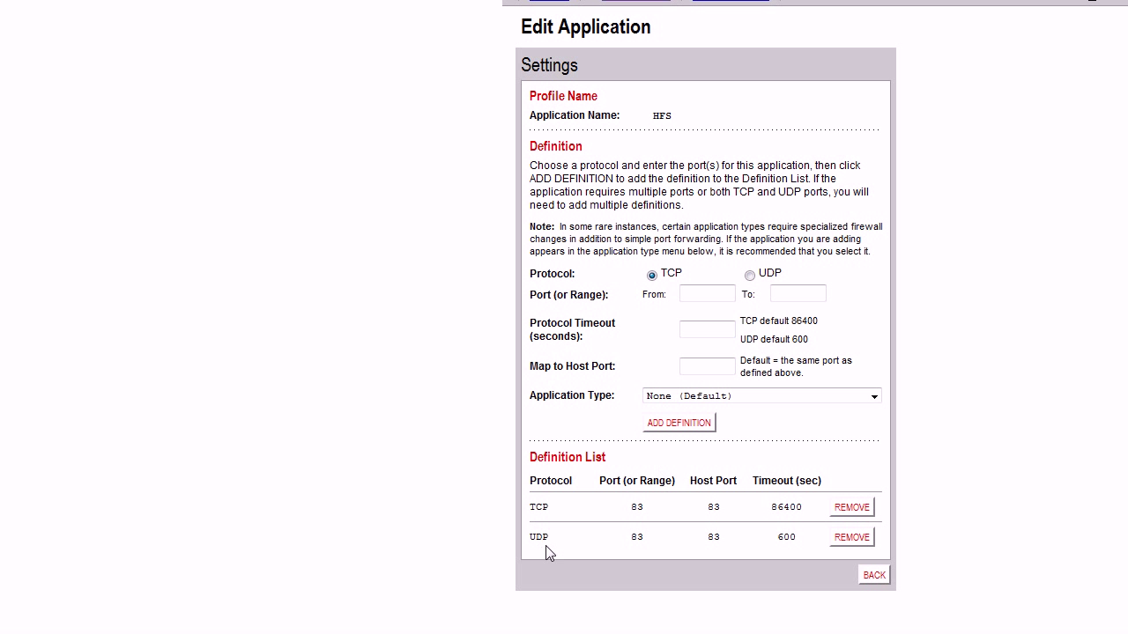
click(880, 575)
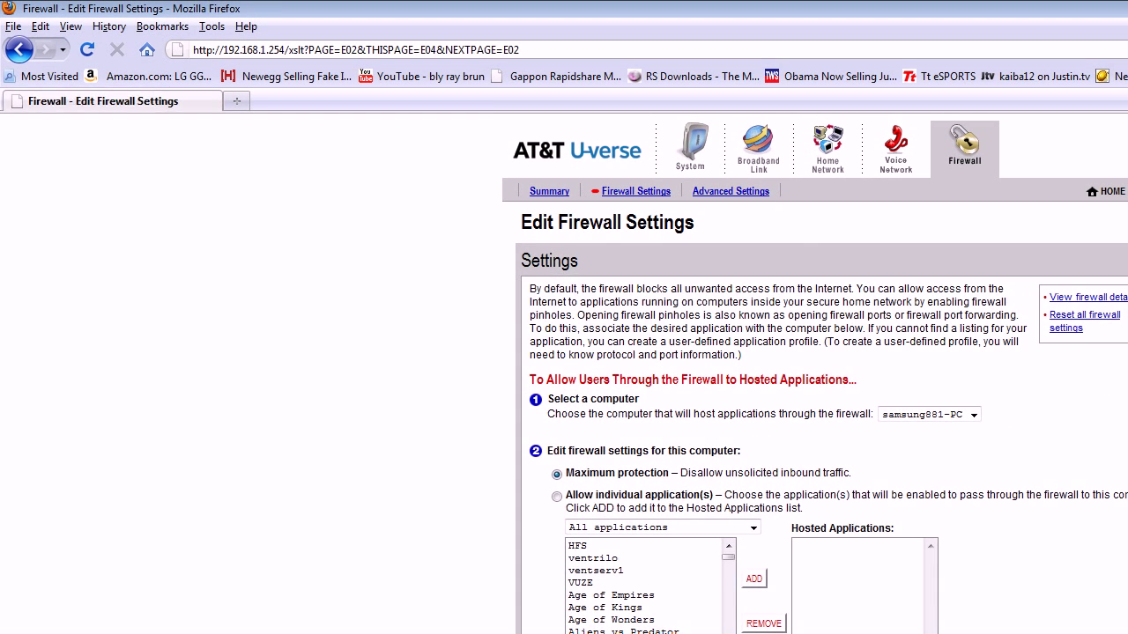
Open VUZE's user-defined application settings and highlight its port 51943 definitions.
click(616, 499)
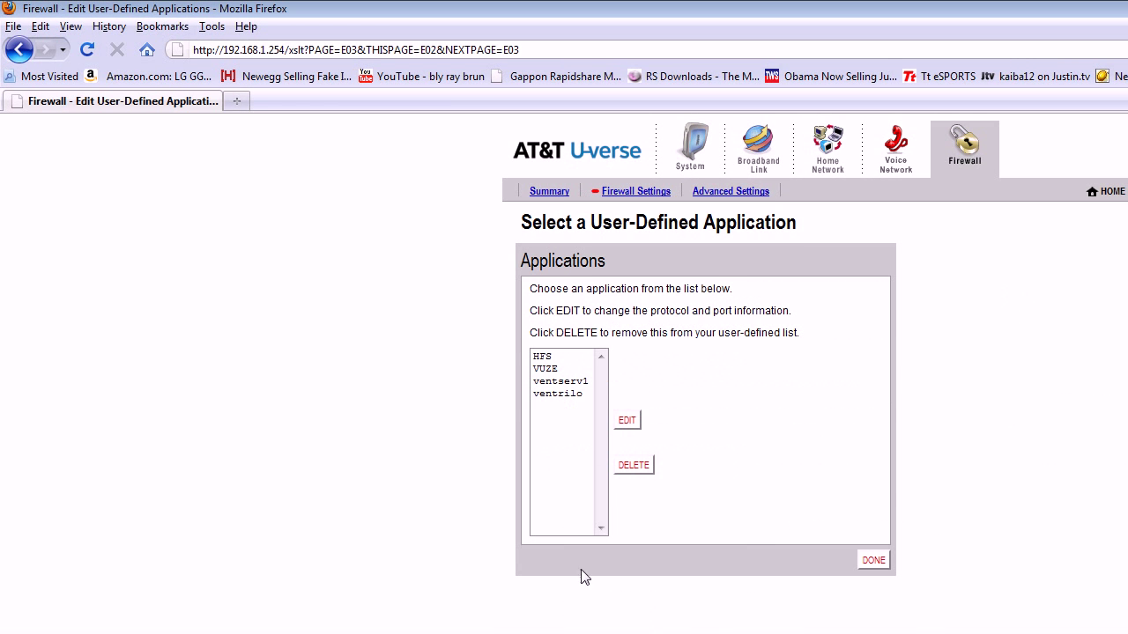
click(553, 369)
click(636, 421)
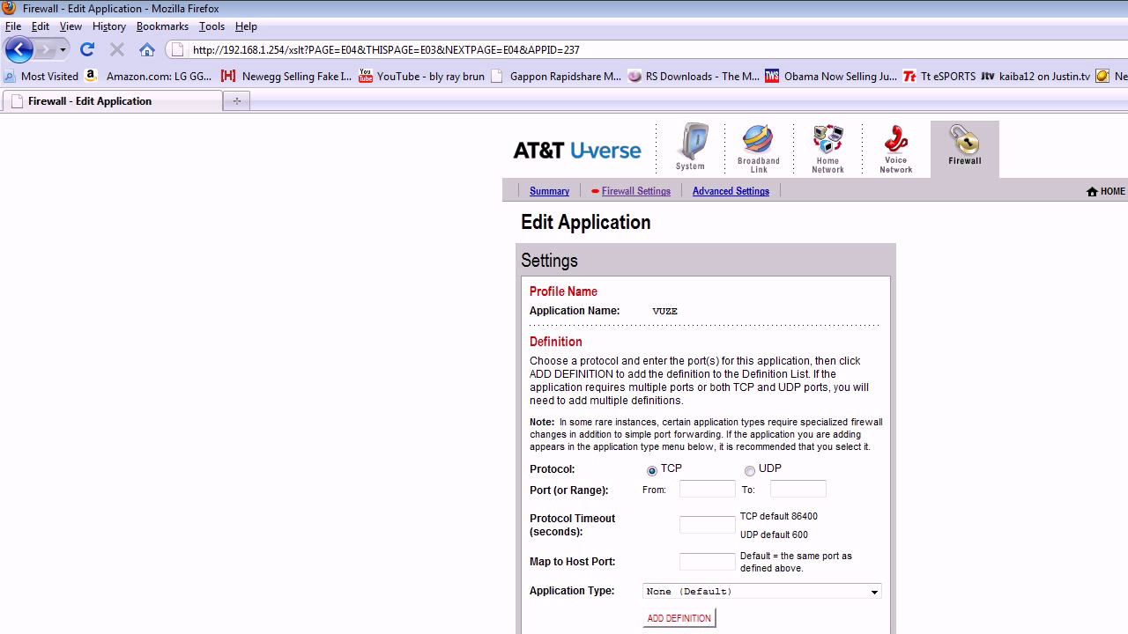
click(680, 494)
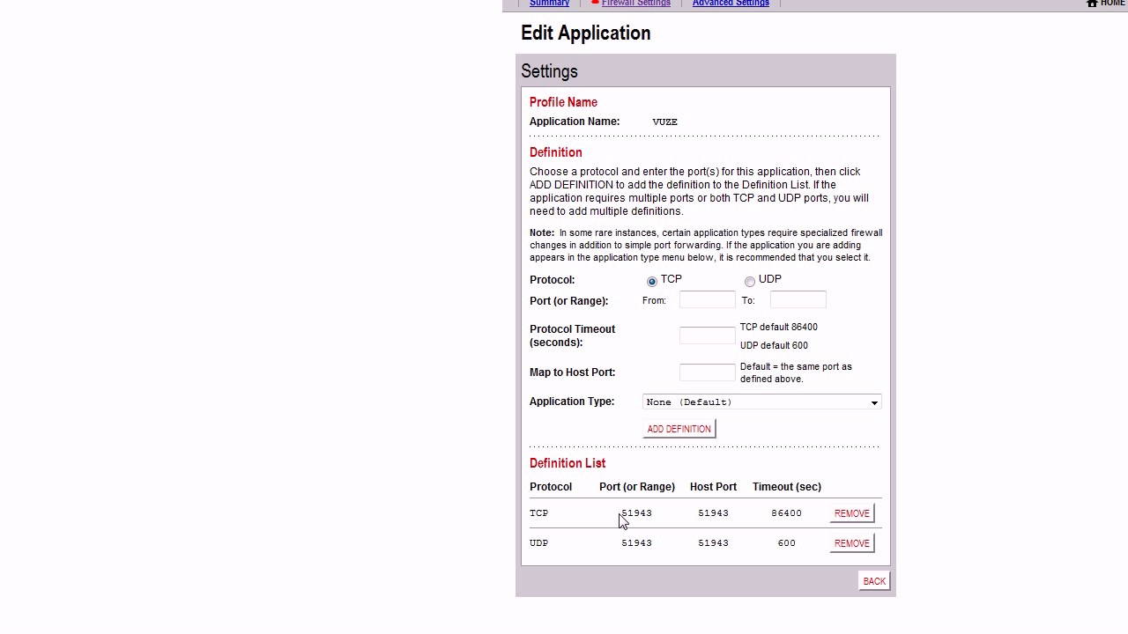
drag(620, 512, 664, 544)
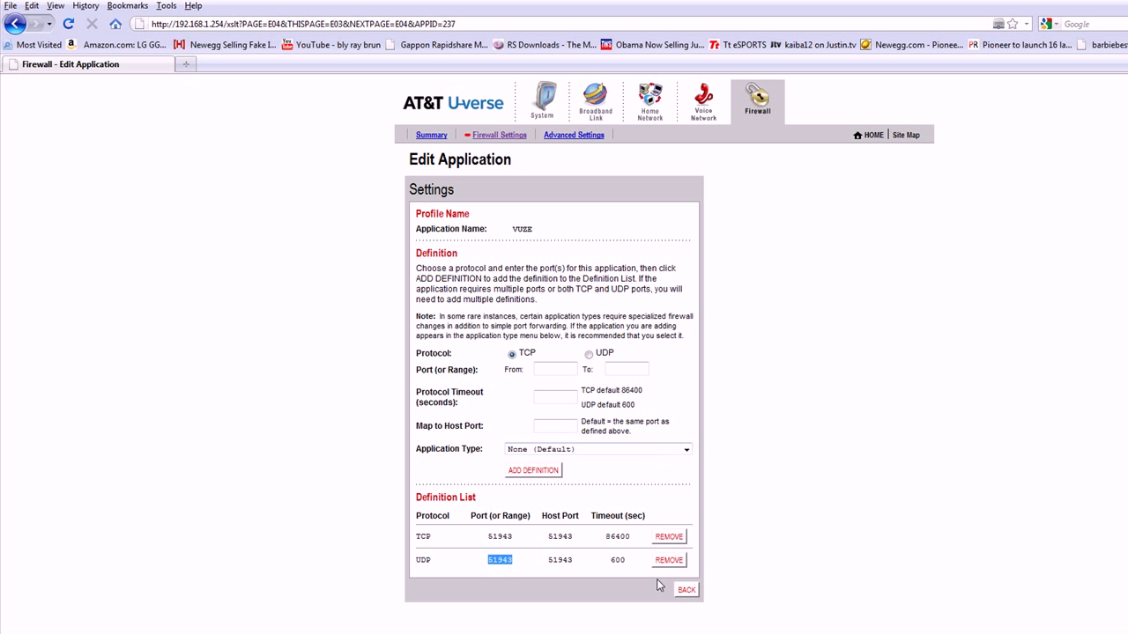
Open ventserv1's port settings, review its TCP and UDP 3784 definitions, and select UDP as protocol.
click(684, 590)
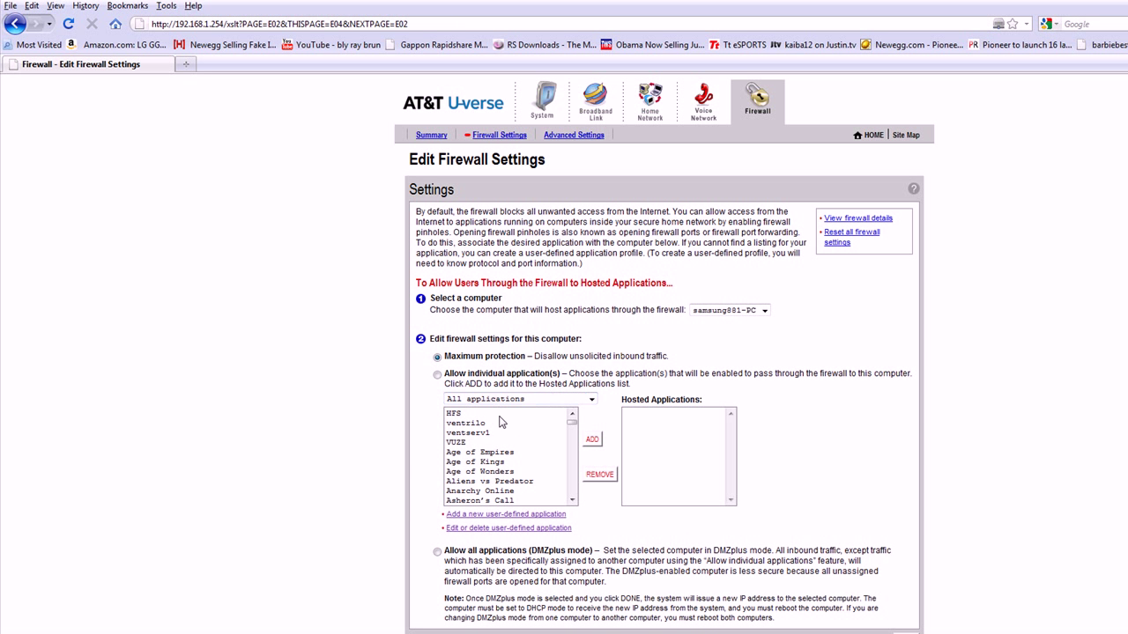
click(478, 528)
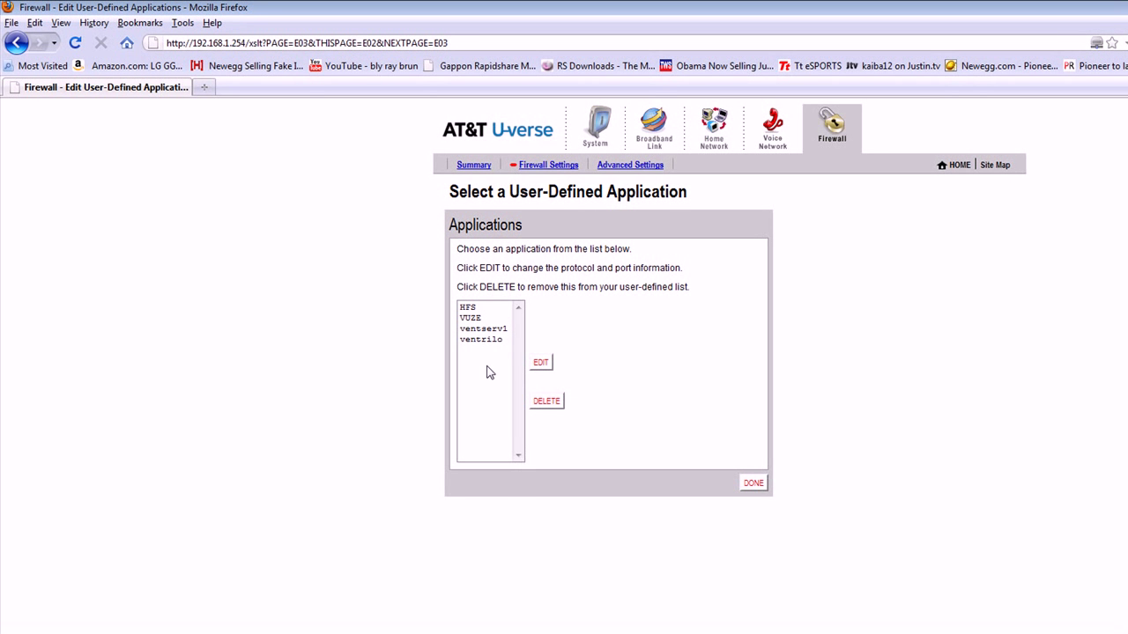
click(485, 333)
click(543, 363)
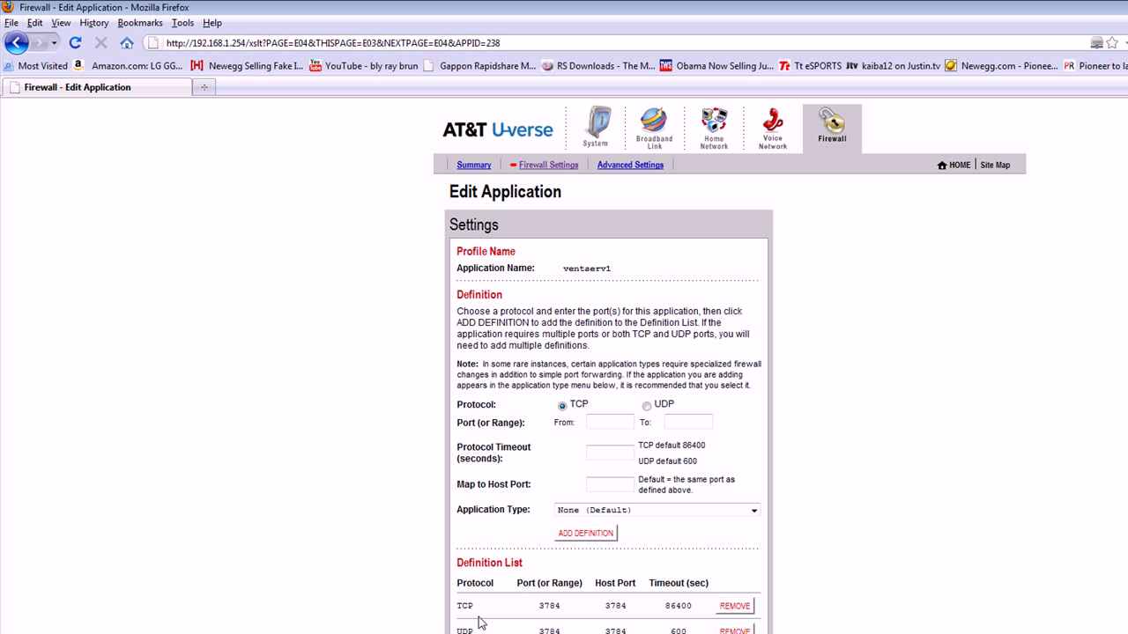
drag(456, 605, 662, 614)
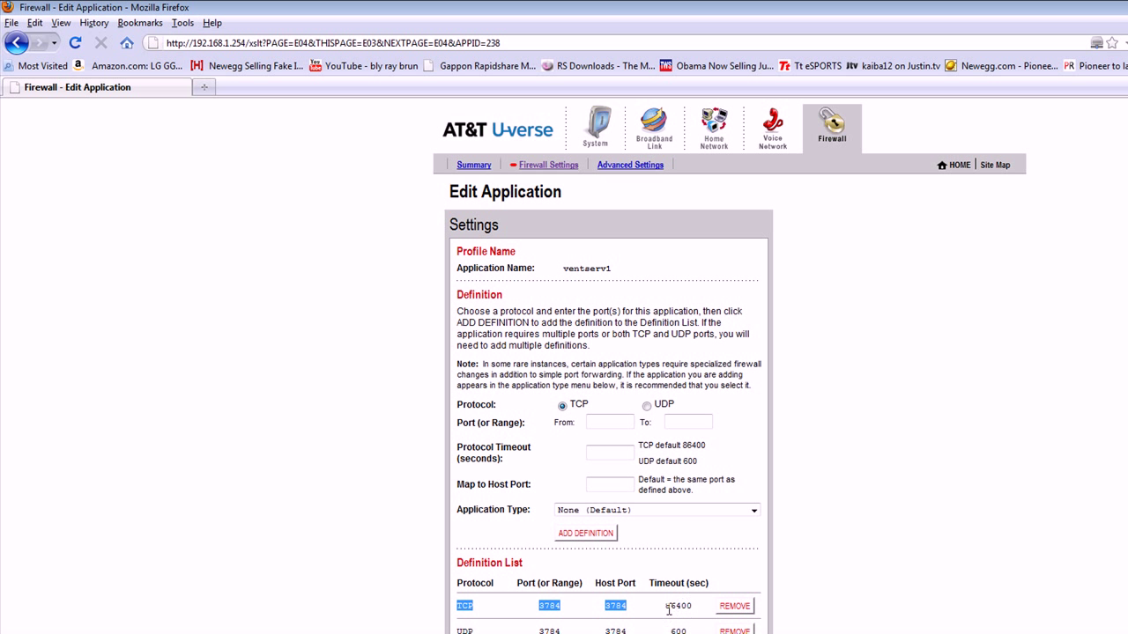
click(649, 406)
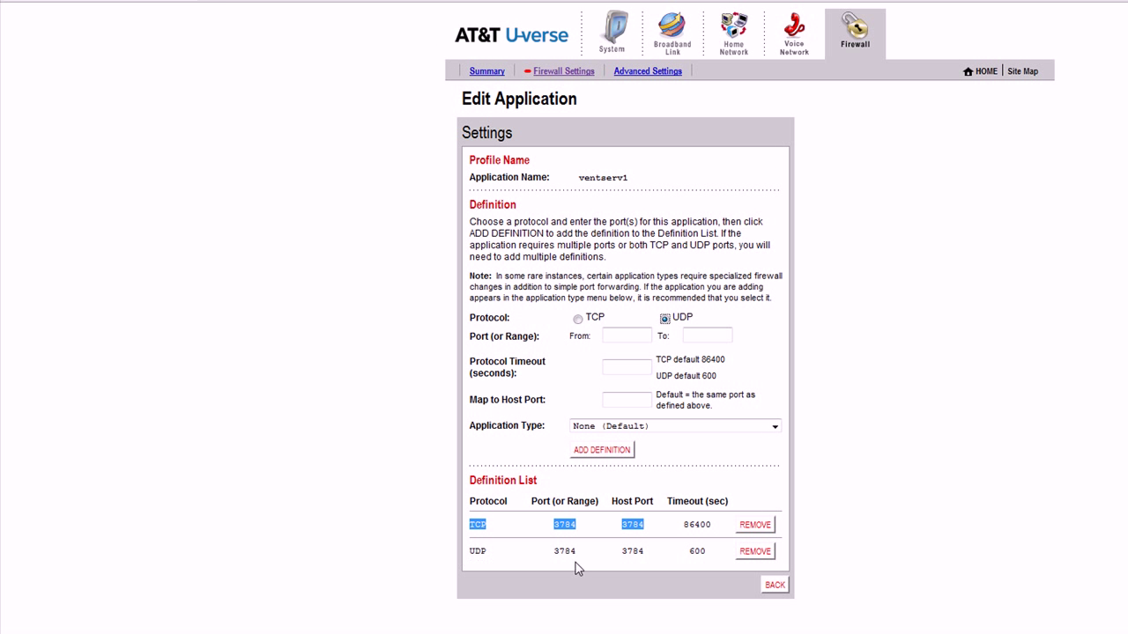
Go back and open ventrilo's settings, showing its single TCP port 3784 definition.
click(777, 585)
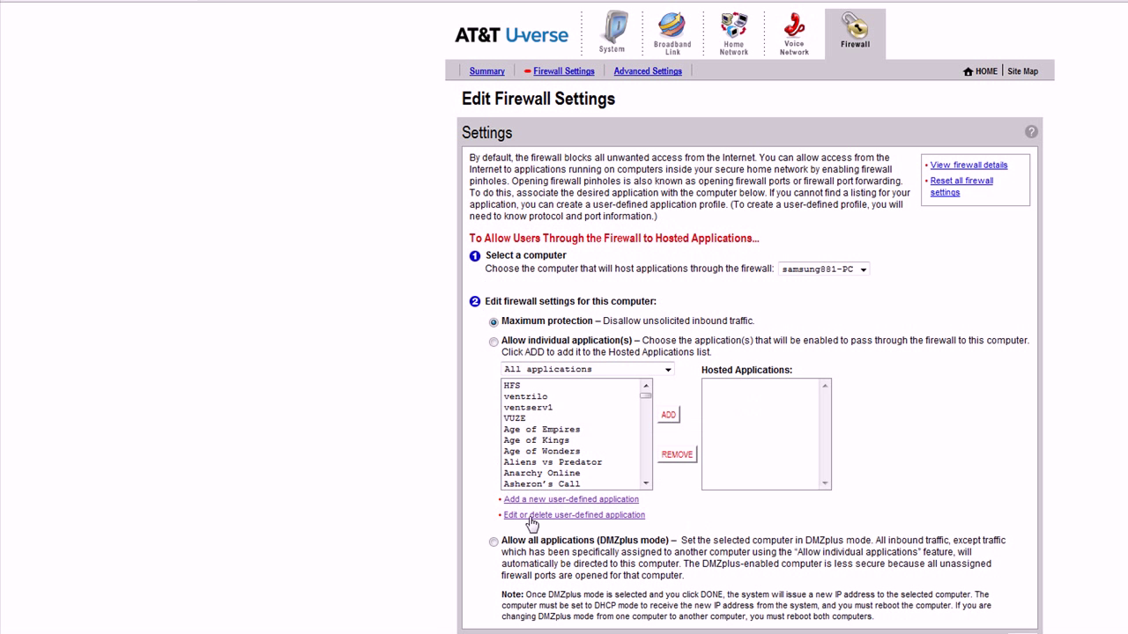
click(542, 515)
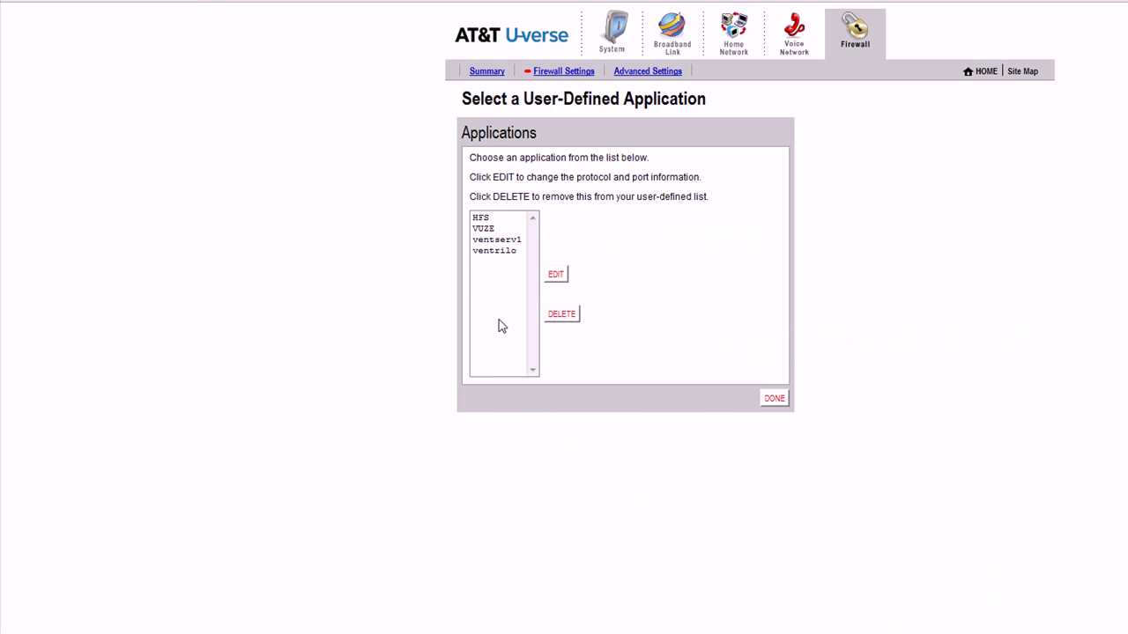
click(493, 252)
click(555, 274)
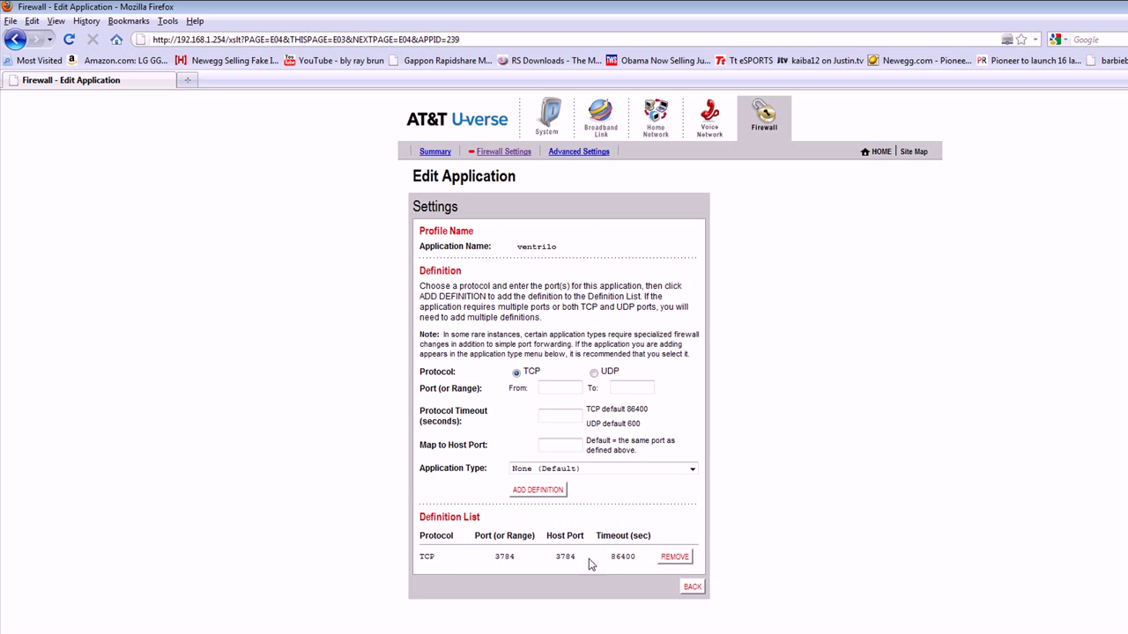
Return to firewall settings, keep samsung881-PC as host and select HFS among available applications.
click(693, 587)
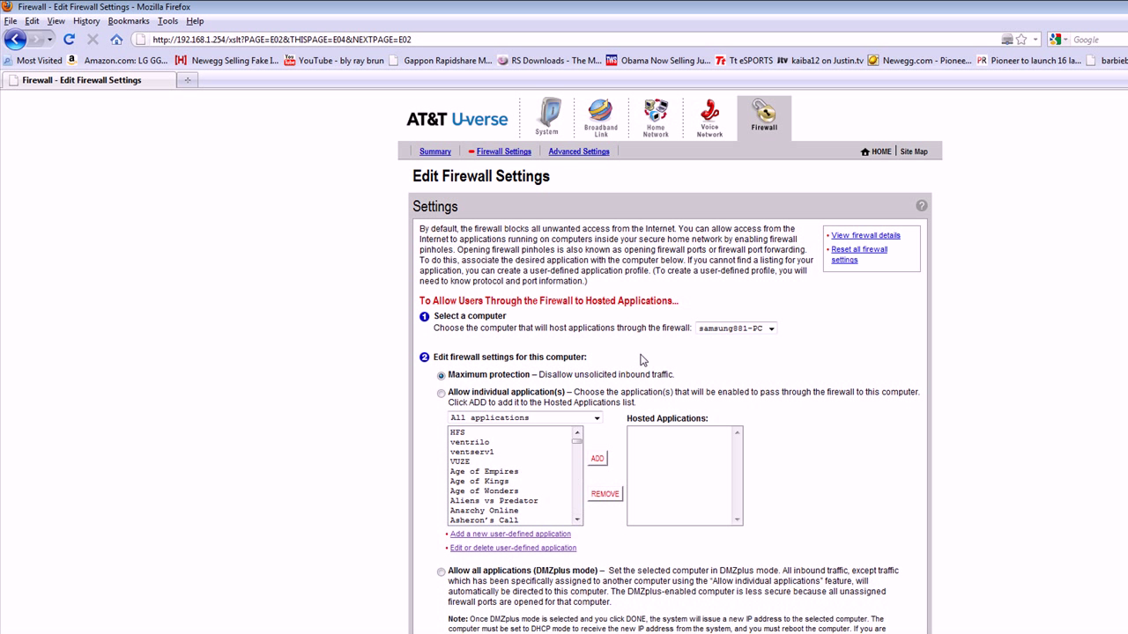
click(771, 329)
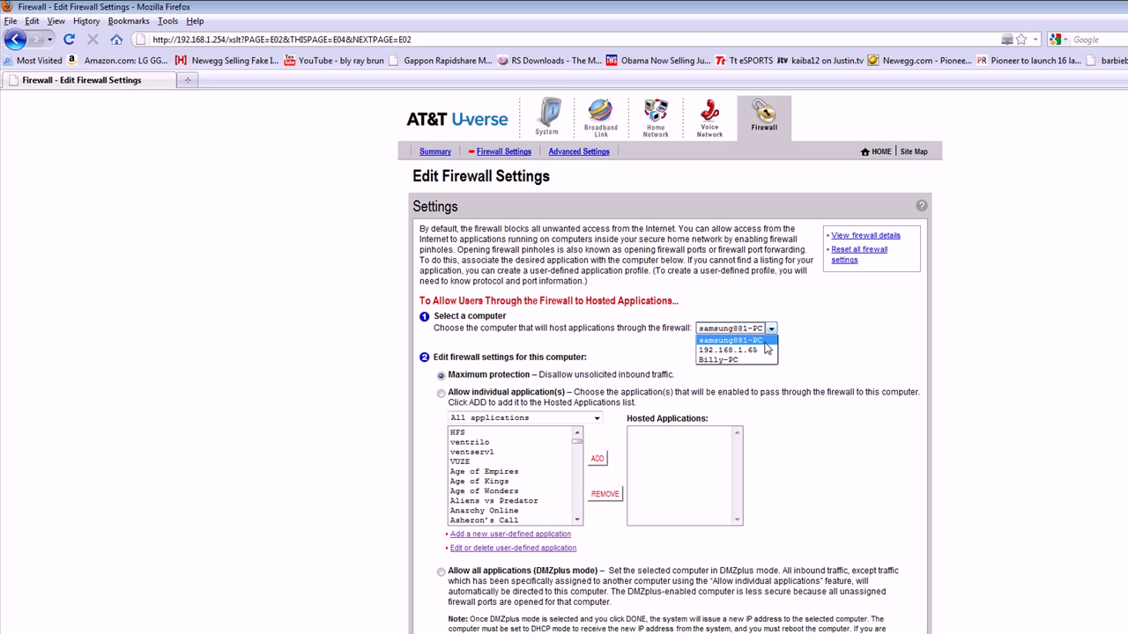
click(765, 343)
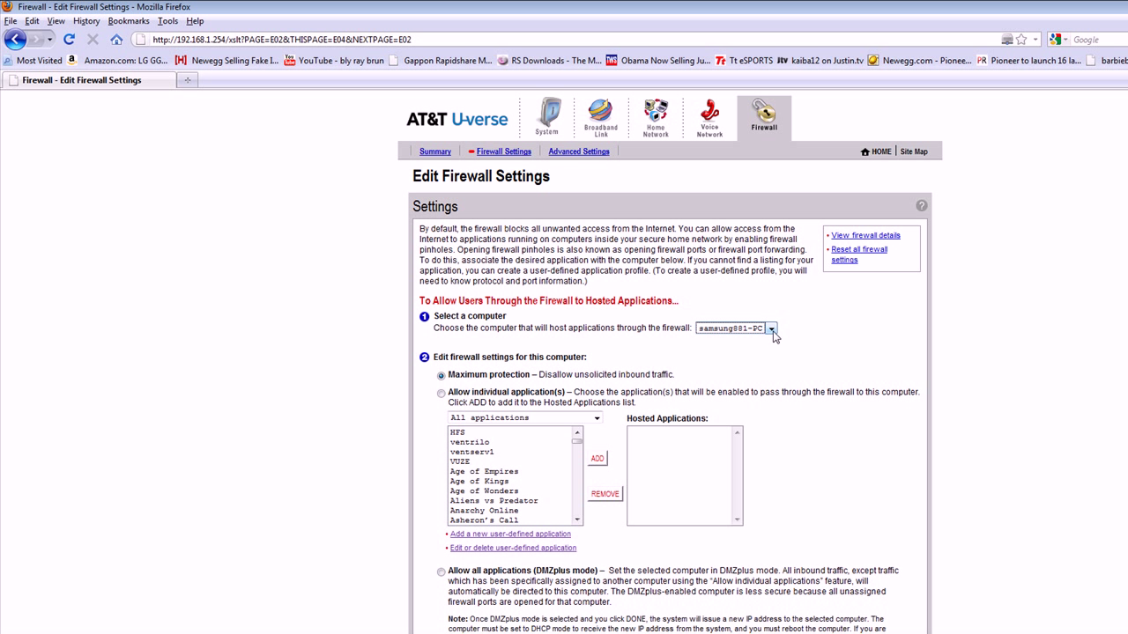
click(486, 447)
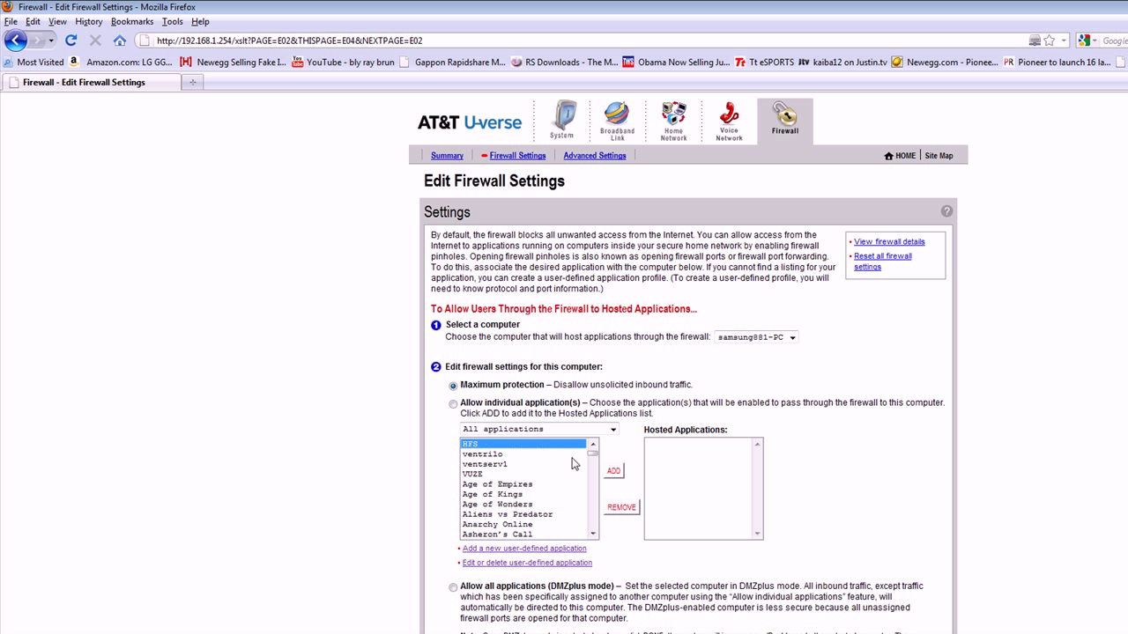
Reopen HFS's port settings to recheck its TCP/UDP port 83 definitions, then go back.
click(484, 563)
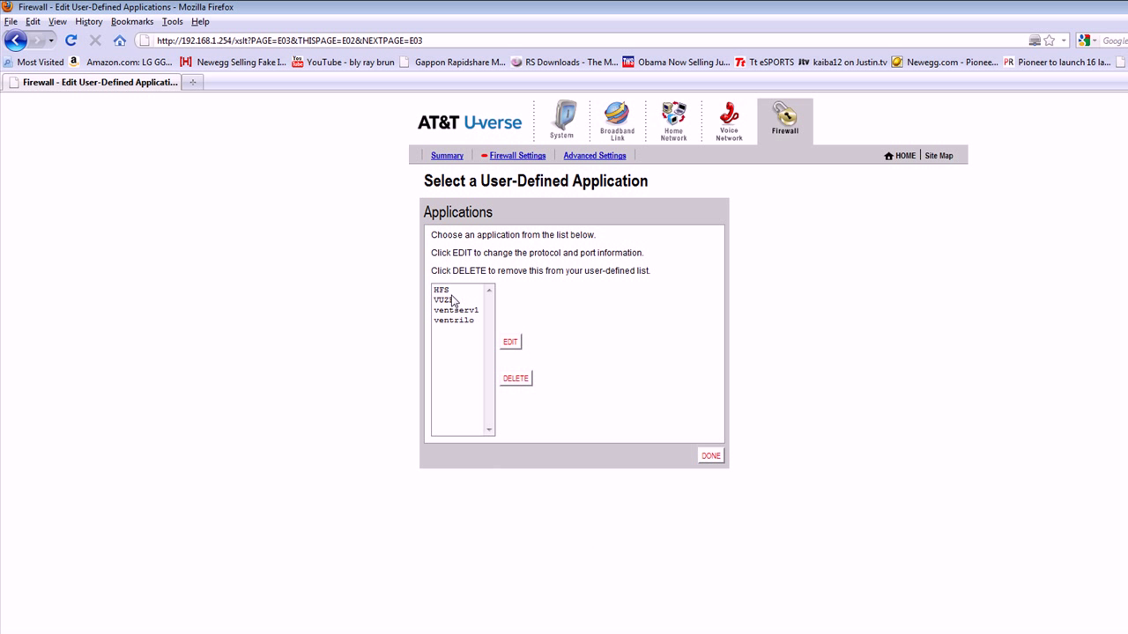
click(453, 294)
click(514, 346)
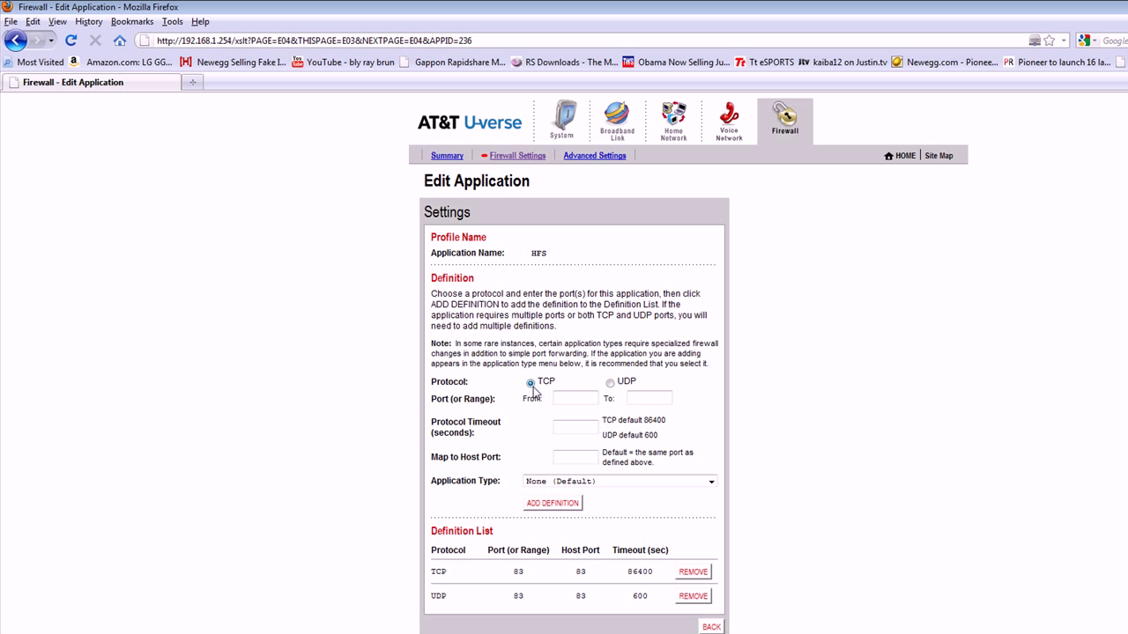
click(568, 401)
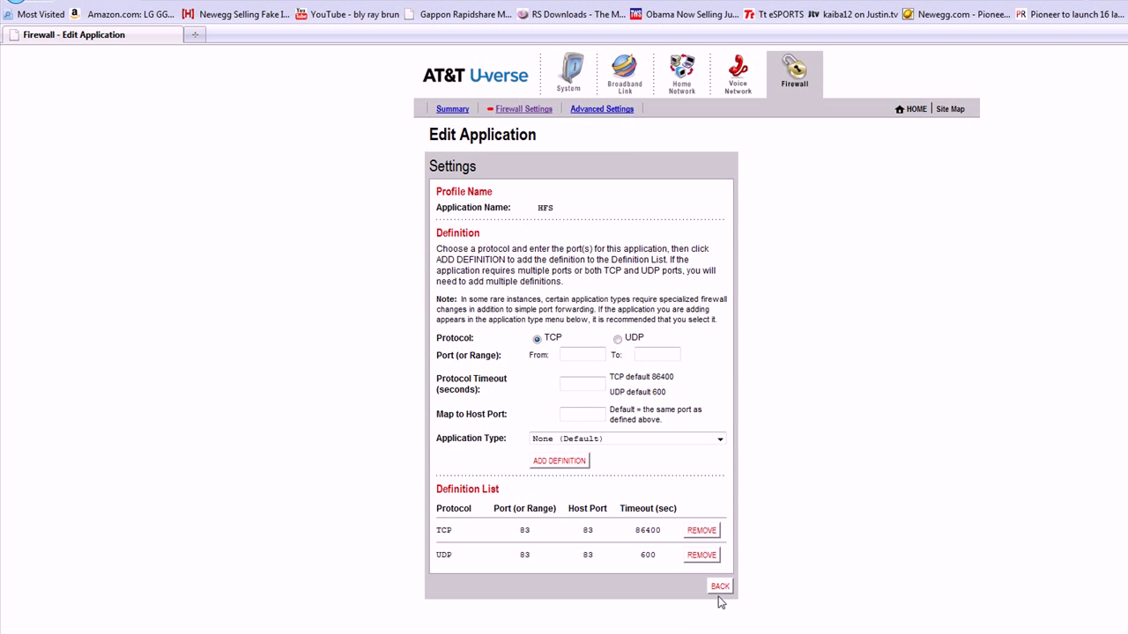
click(720, 587)
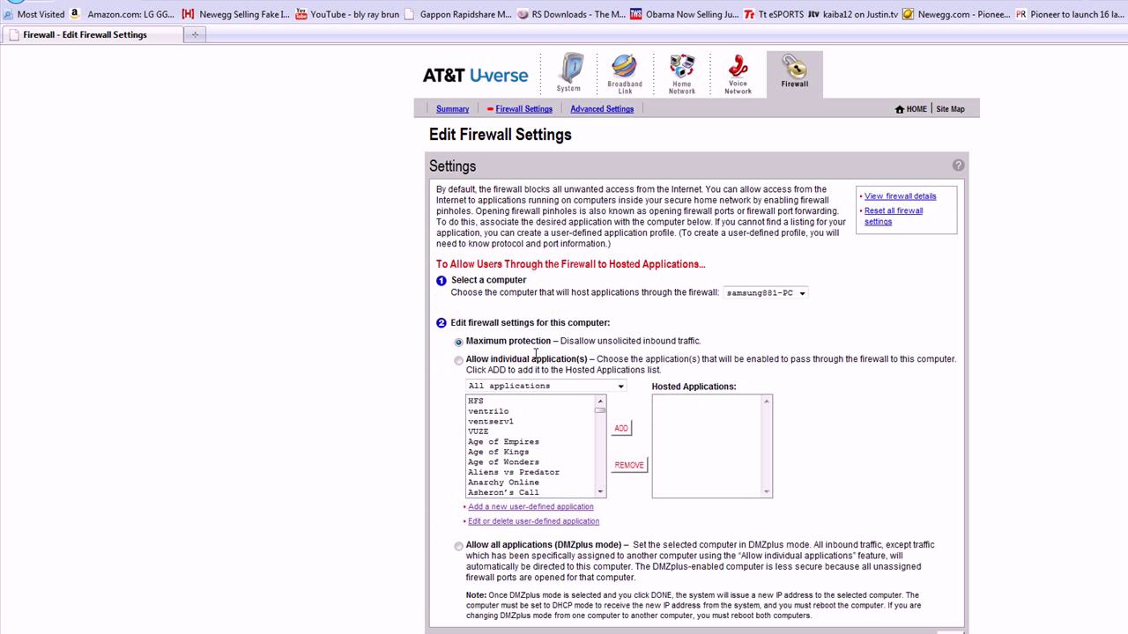
Keep samsung881-PC as host and add HFS and ventrilo as hosted applications.
click(802, 293)
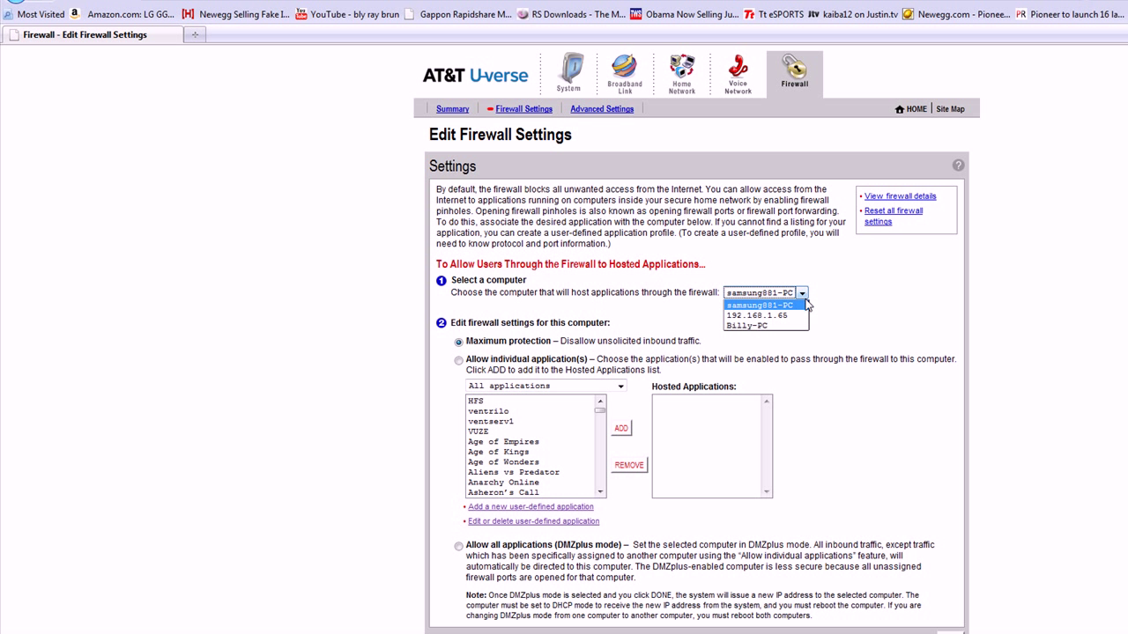
click(806, 305)
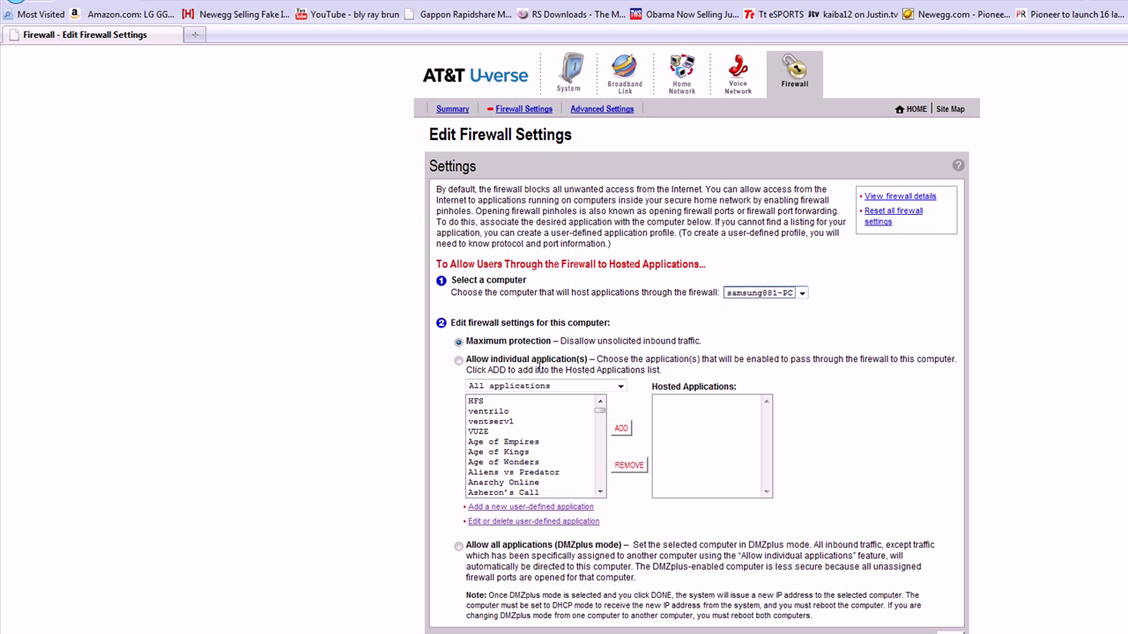
click(486, 403)
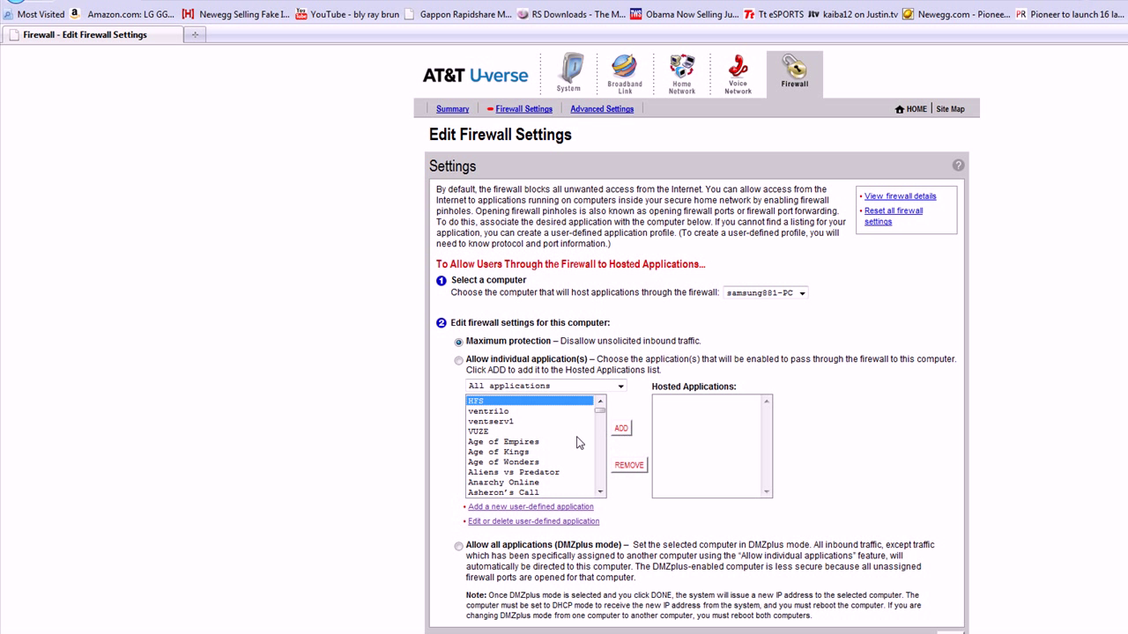
click(622, 430)
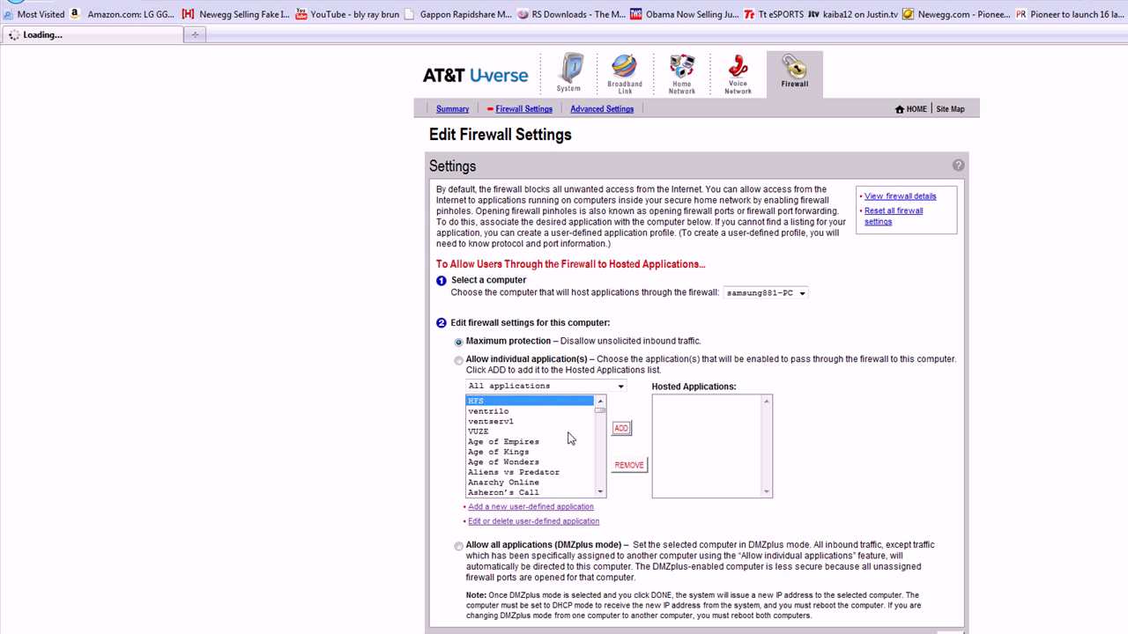
click(490, 402)
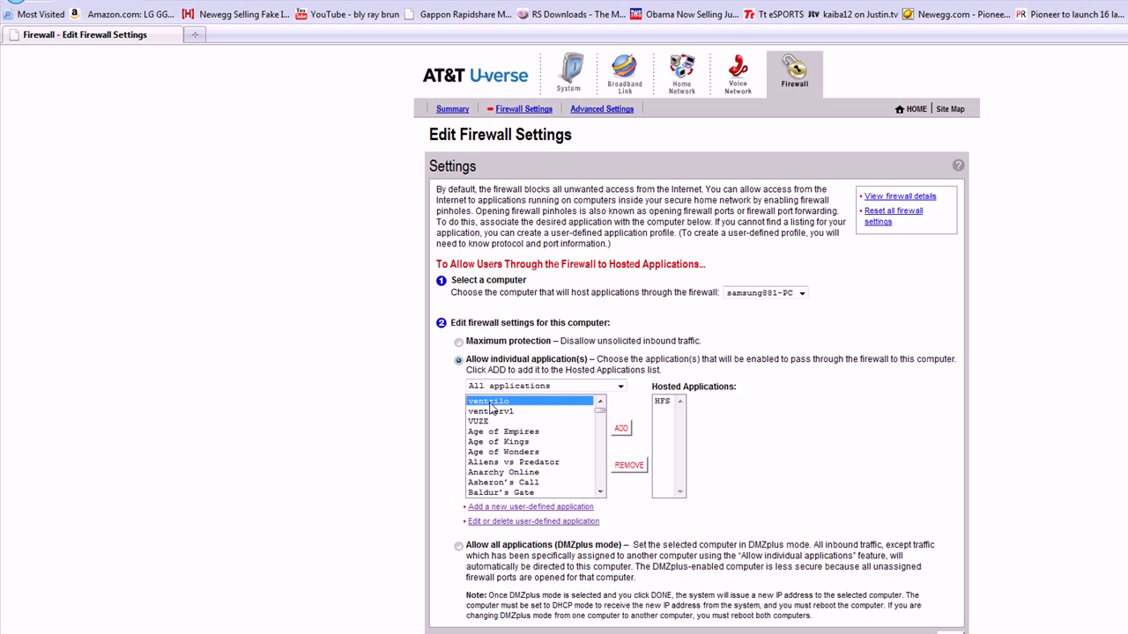
click(622, 430)
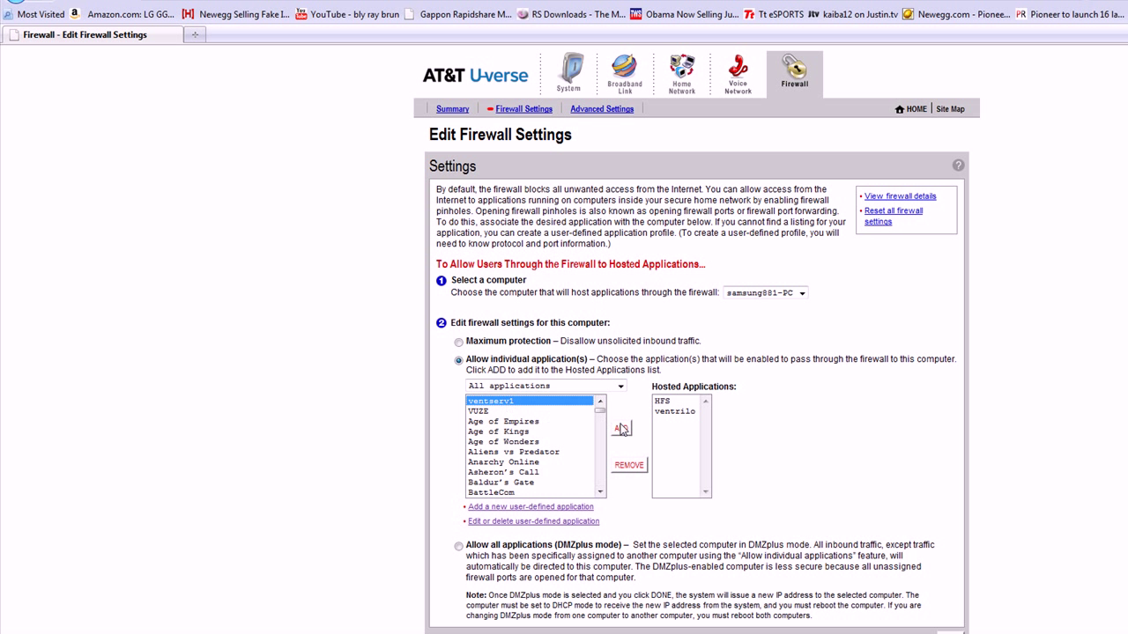
Add ventserv1 and VUZE to the hosted applications as well.
click(622, 429)
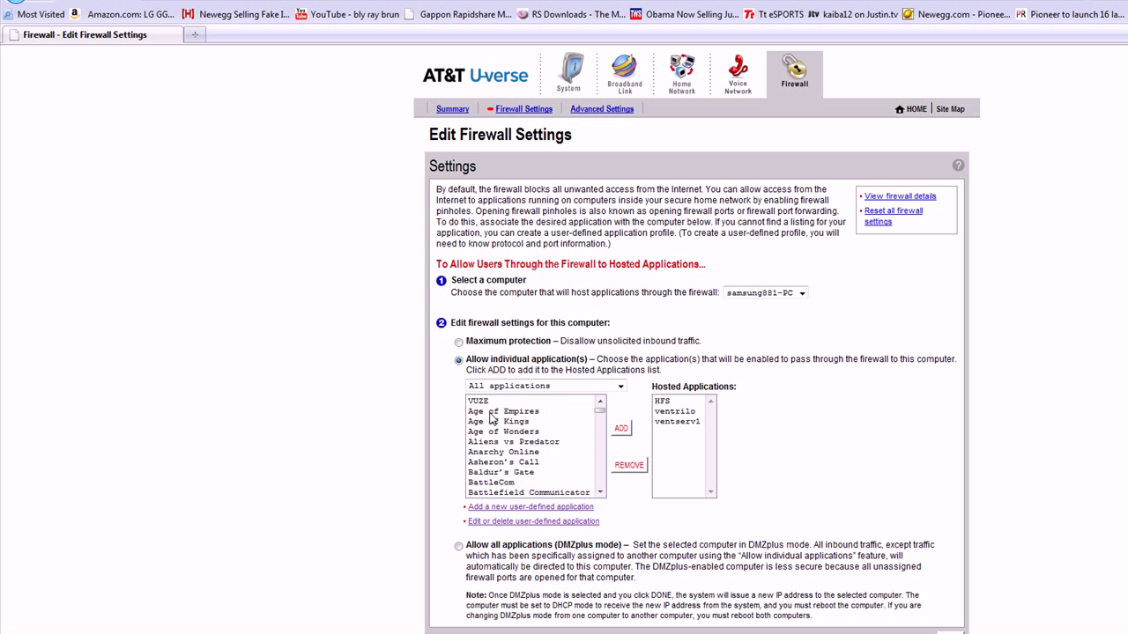
click(486, 402)
click(621, 429)
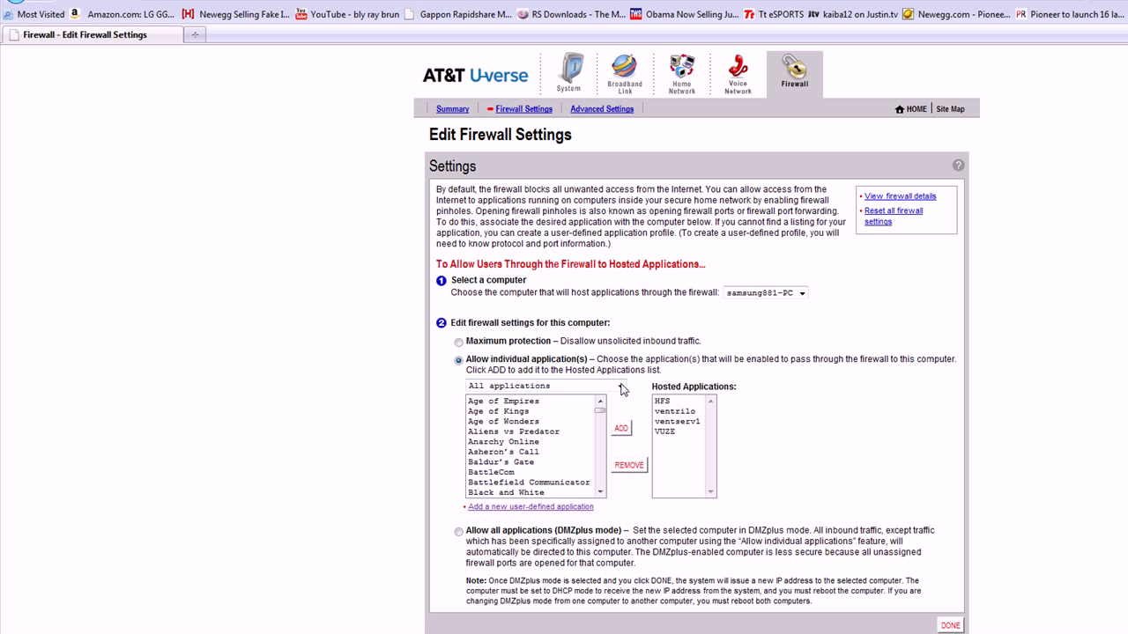
click(620, 387)
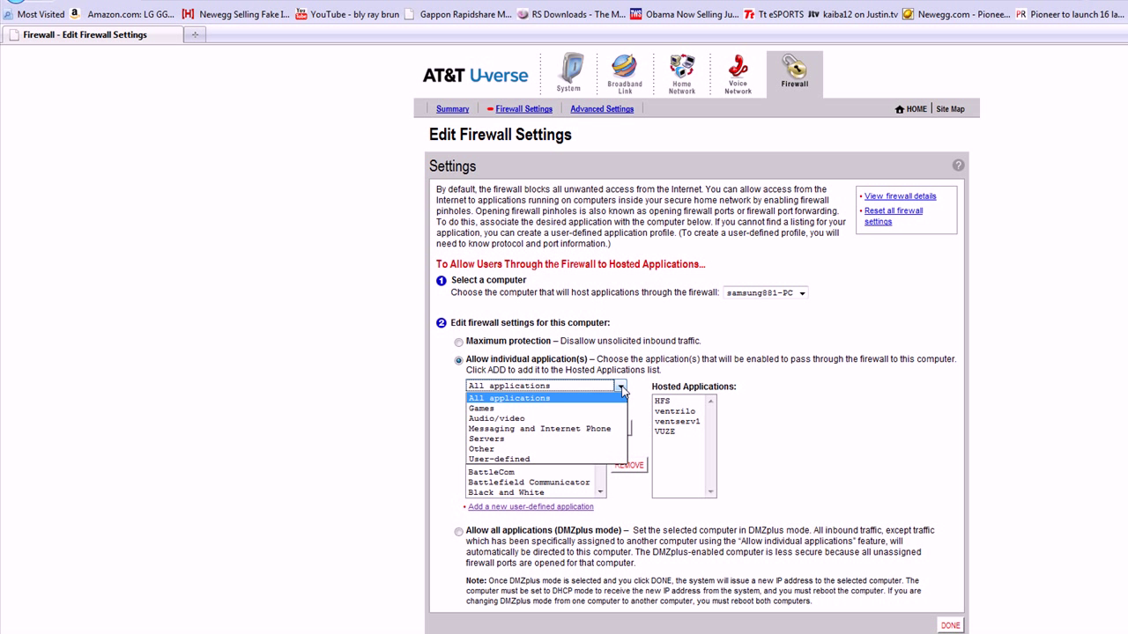
Filter the available applications to Servers and scroll through entries like SSH, Telnet and Web Server.
click(557, 439)
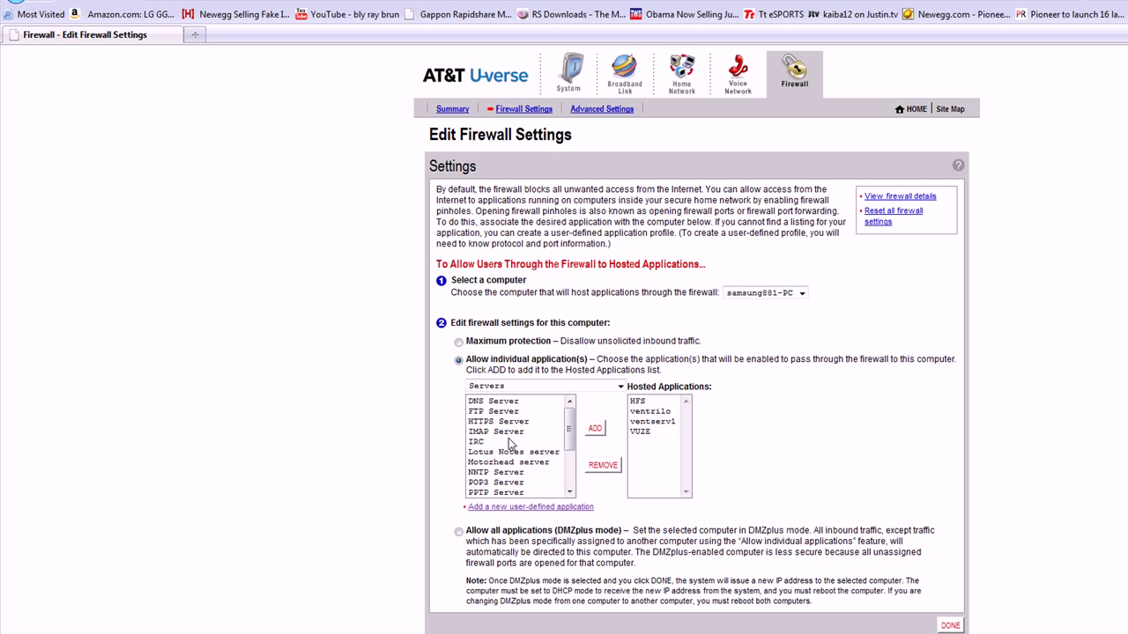
scroll(568, 451, down, 1)
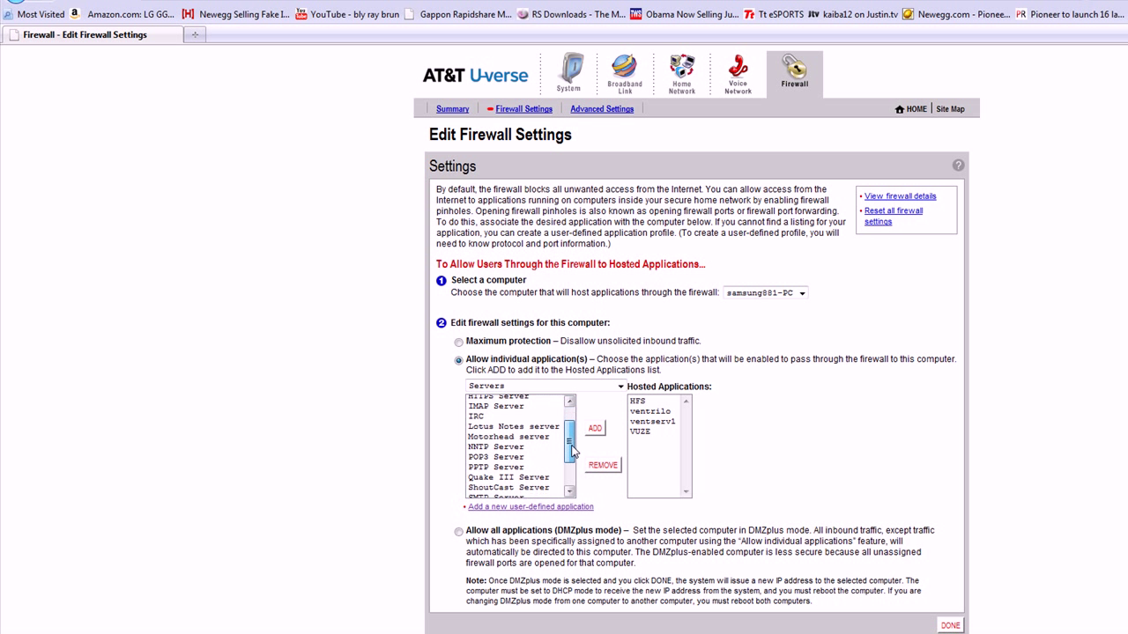
drag(572, 451, 578, 482)
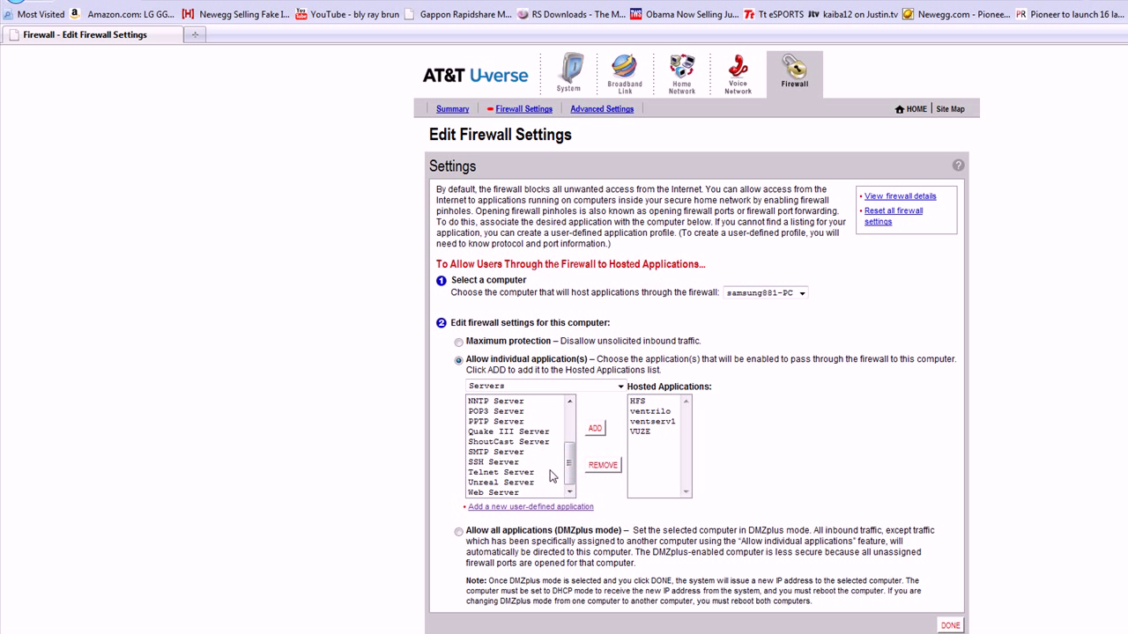
mouse_move(569, 471)
mouse_down()
mouse_move(569, 447)
mouse_move(576, 483)
mouse_up()
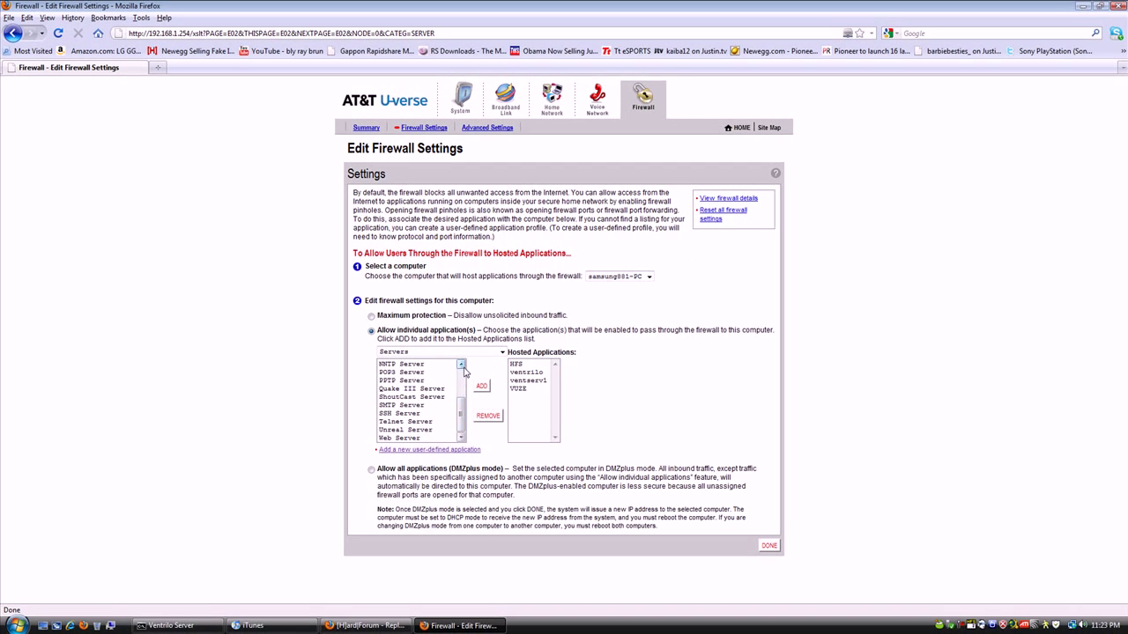
click(462, 371)
click(481, 352)
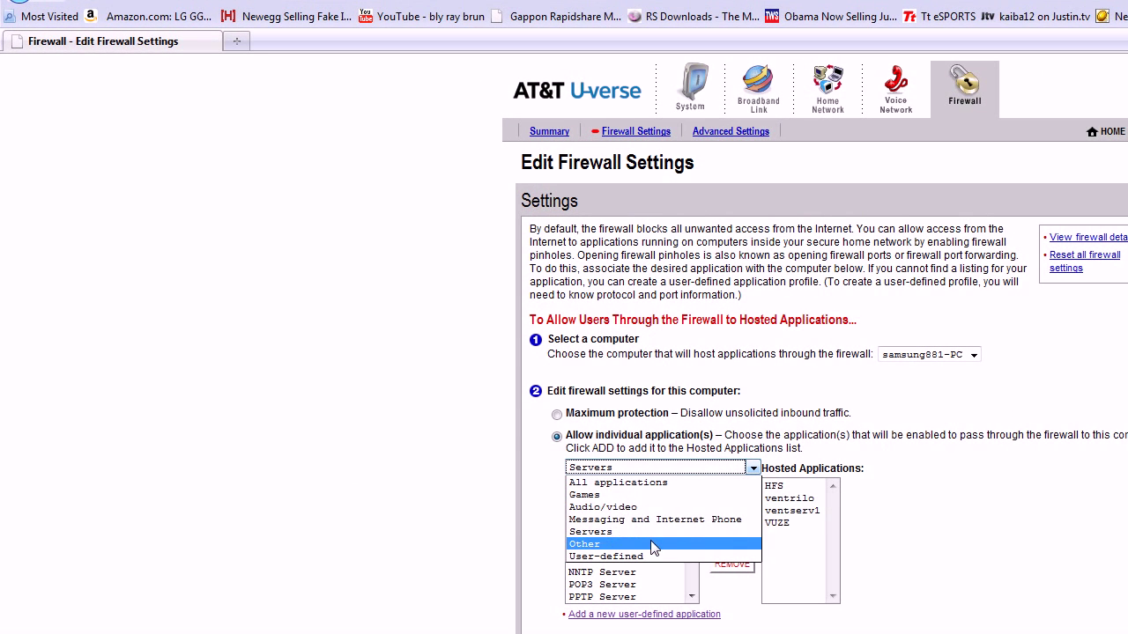
From the Other category, add XP Remote Assistance and XP Remote Desktop, making six hosted applications.
click(653, 548)
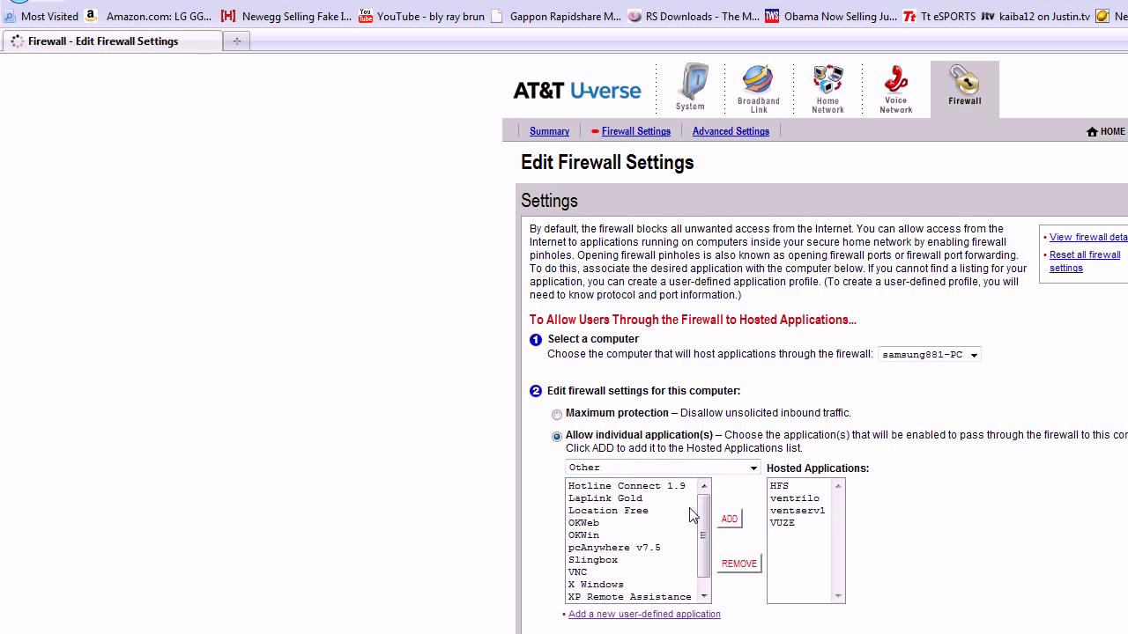
click(703, 527)
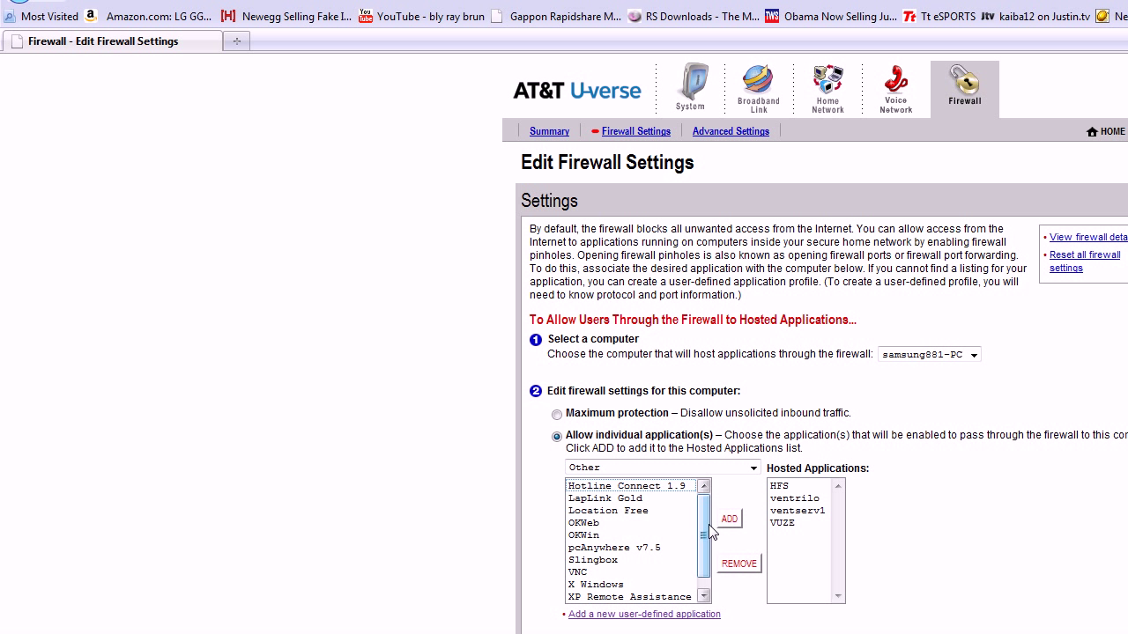
click(648, 595)
click(703, 596)
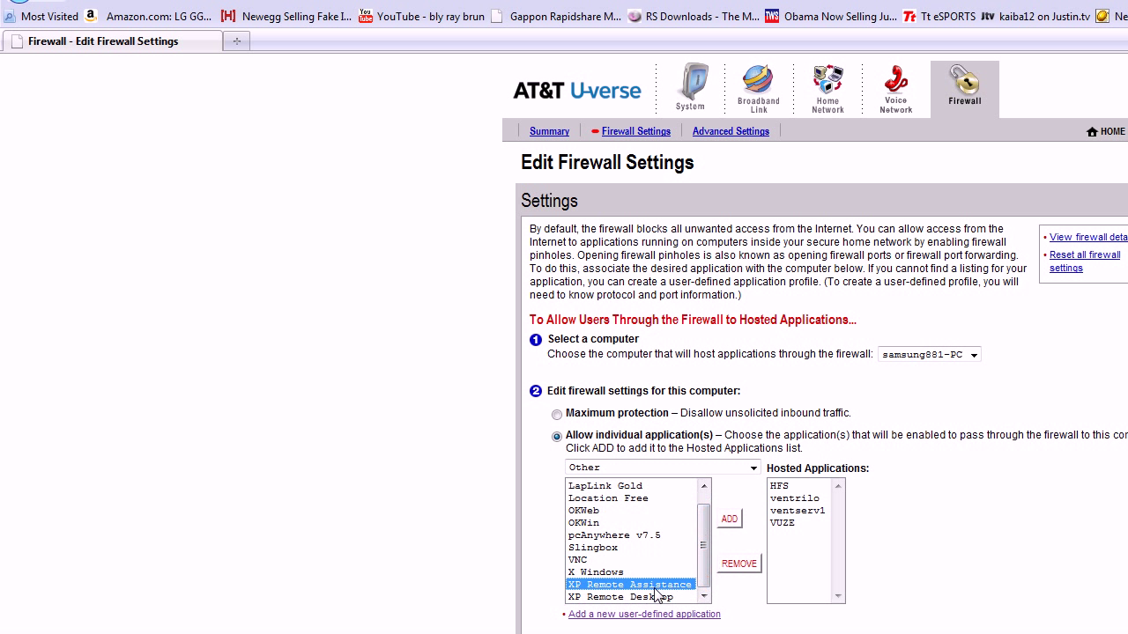
click(729, 519)
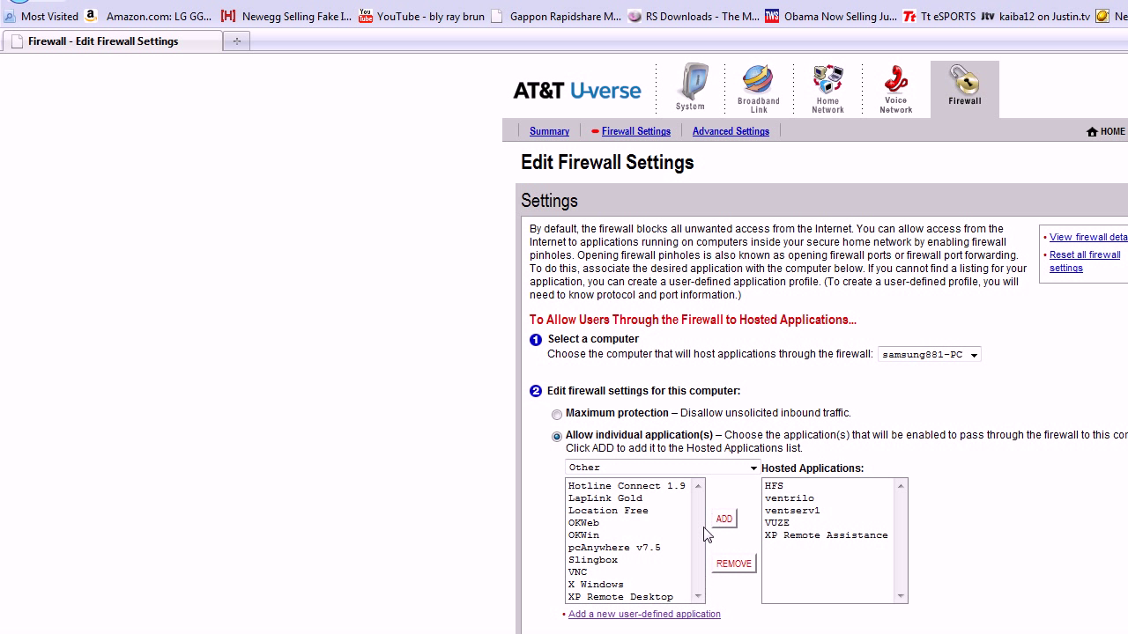
click(657, 598)
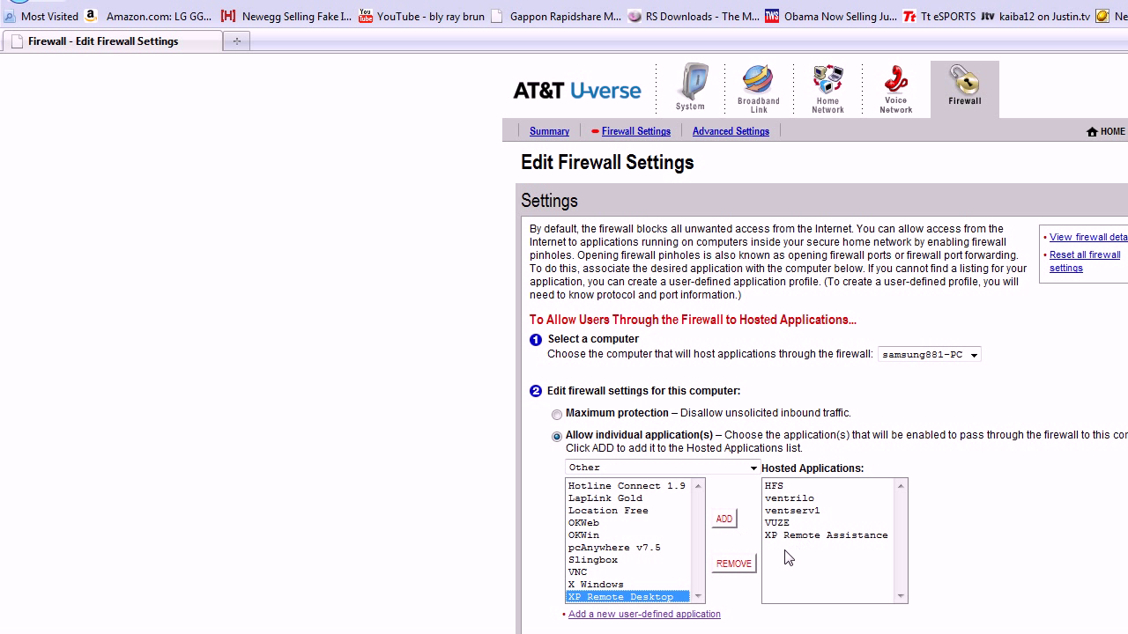
click(729, 520)
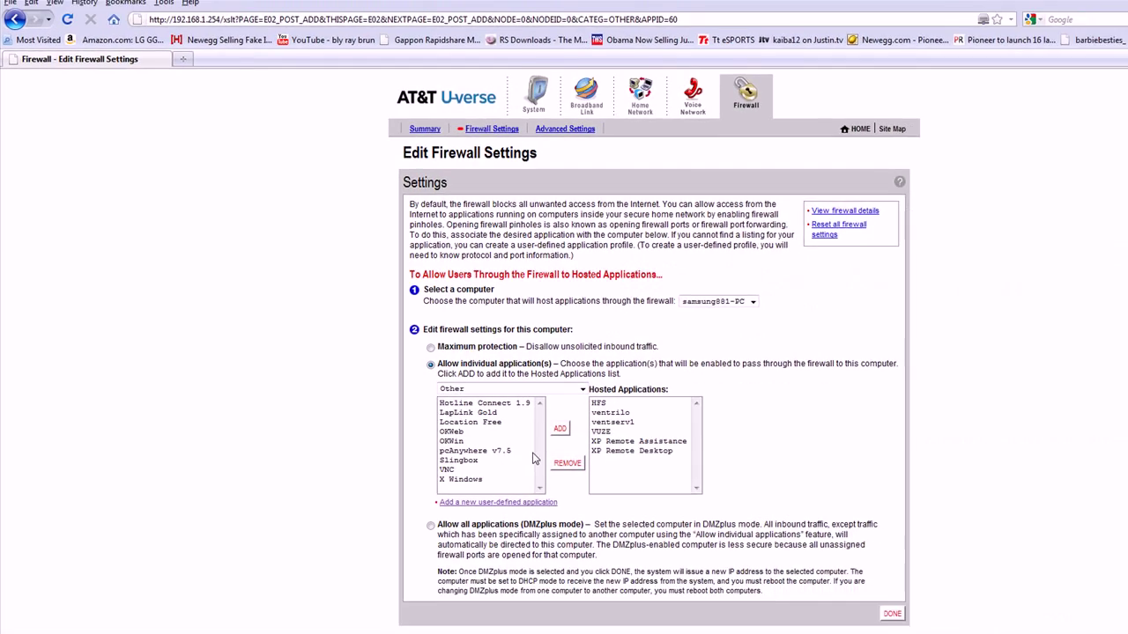
click(557, 377)
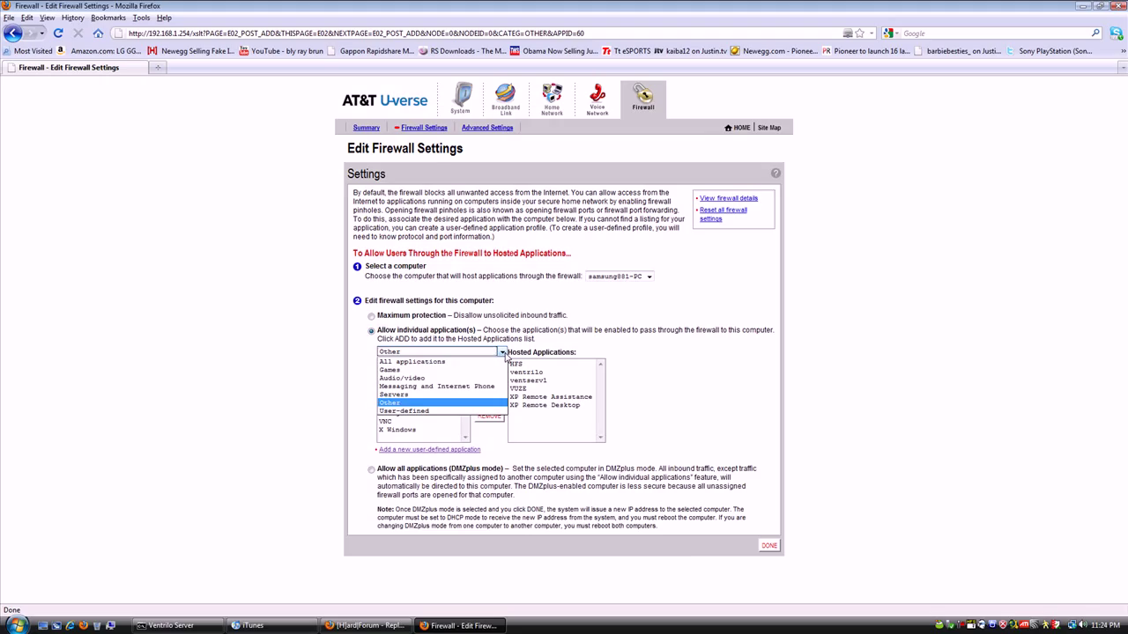
Switch the category back to All applications, review the list, and save samsung881-PC's six hosted applications.
click(412, 362)
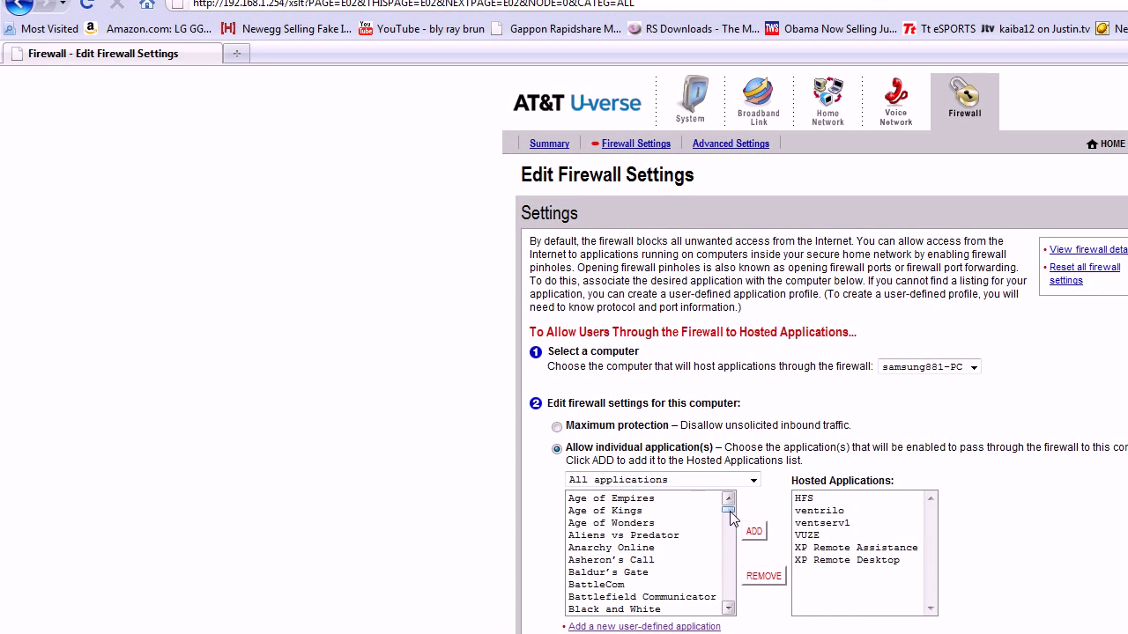
drag(728, 518, 736, 547)
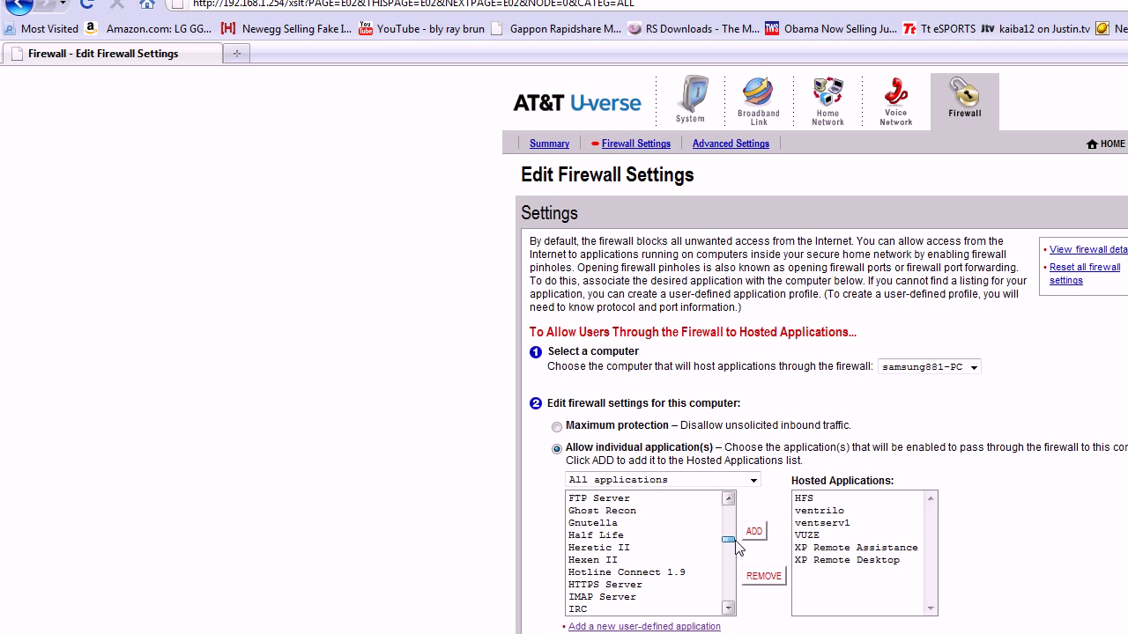
drag(736, 546, 716, 592)
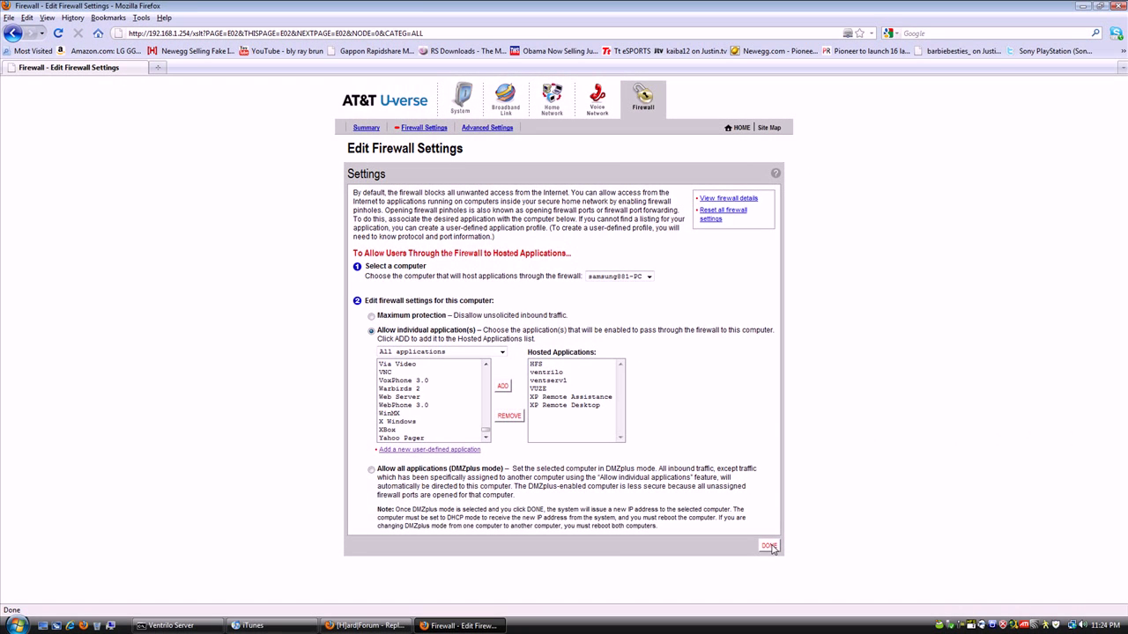
click(769, 546)
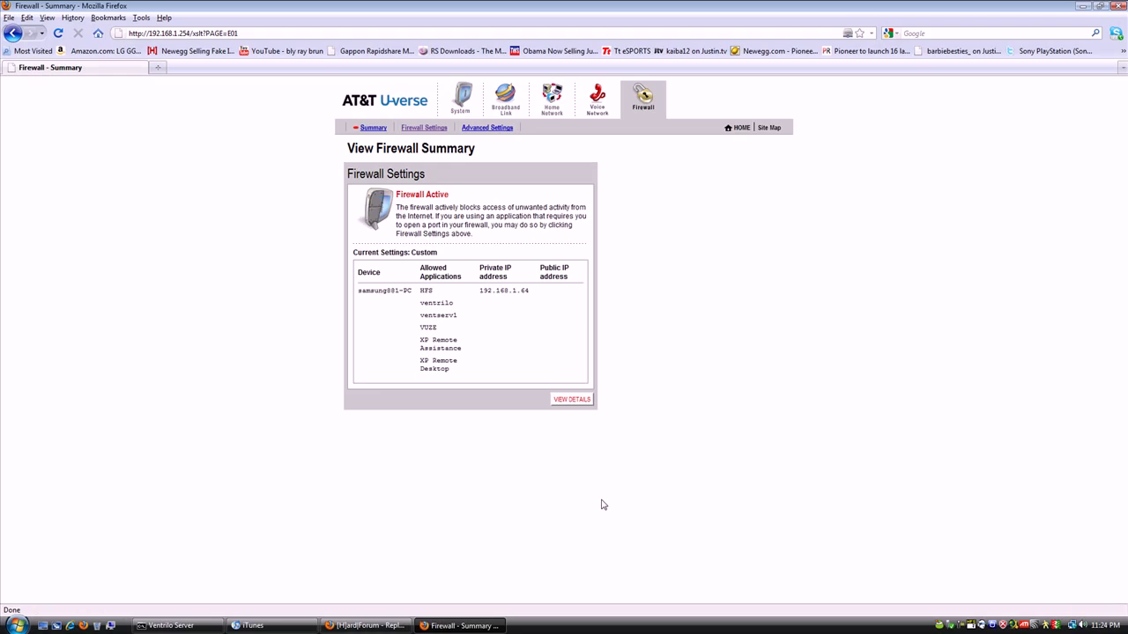
Open View Firewall Details to see each application's protocol and ports on samsung881-PC.
click(572, 401)
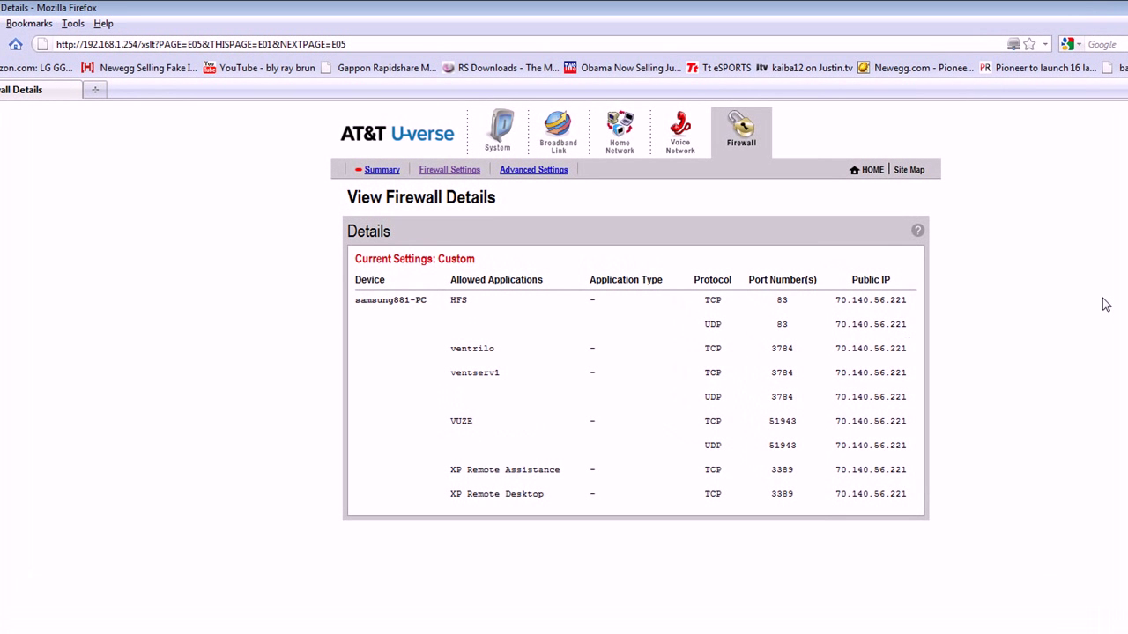